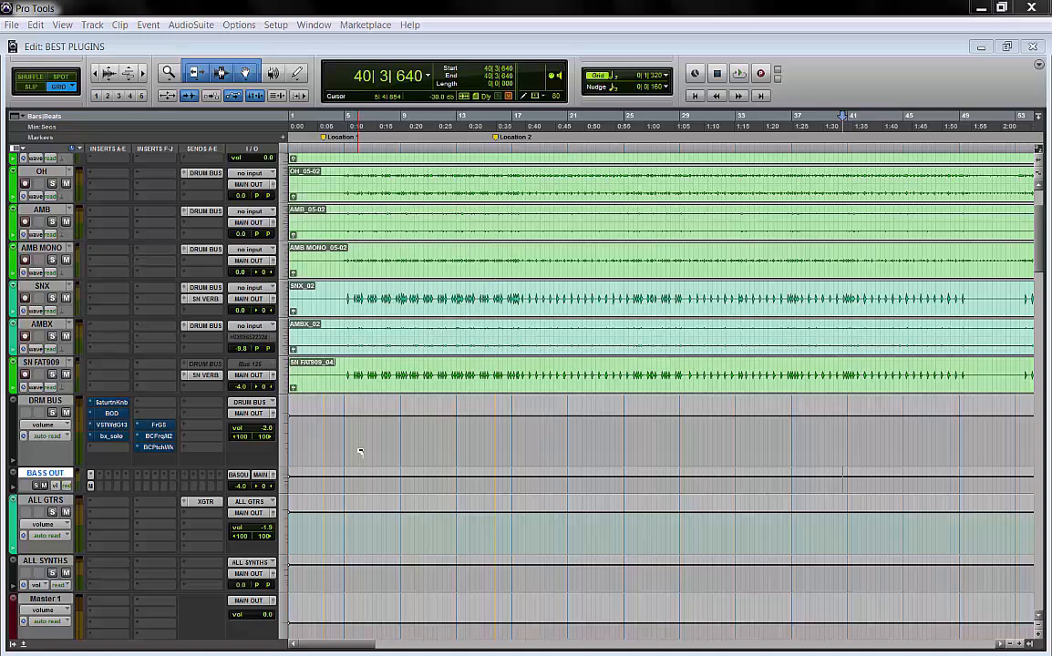
Open the Saturation Knob plugin on the DRM BUS track and start playback
{"action": "left_click", "coordinate": [119, 407]}
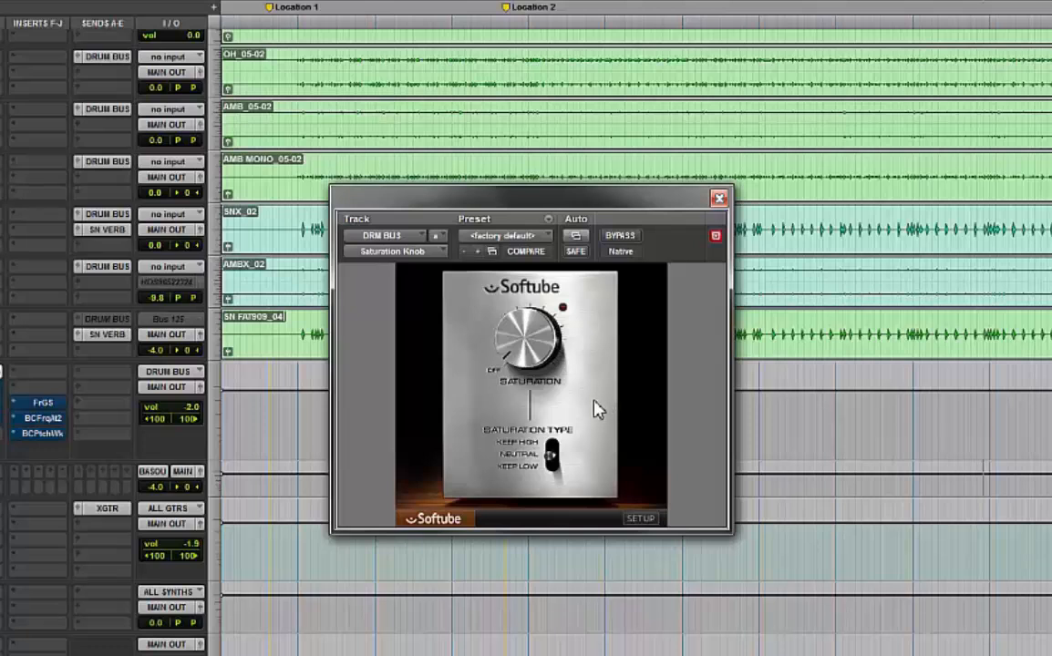
{"action": "mouse_move", "coordinate": [557, 369]}
{"action": "key", "text": "space"}
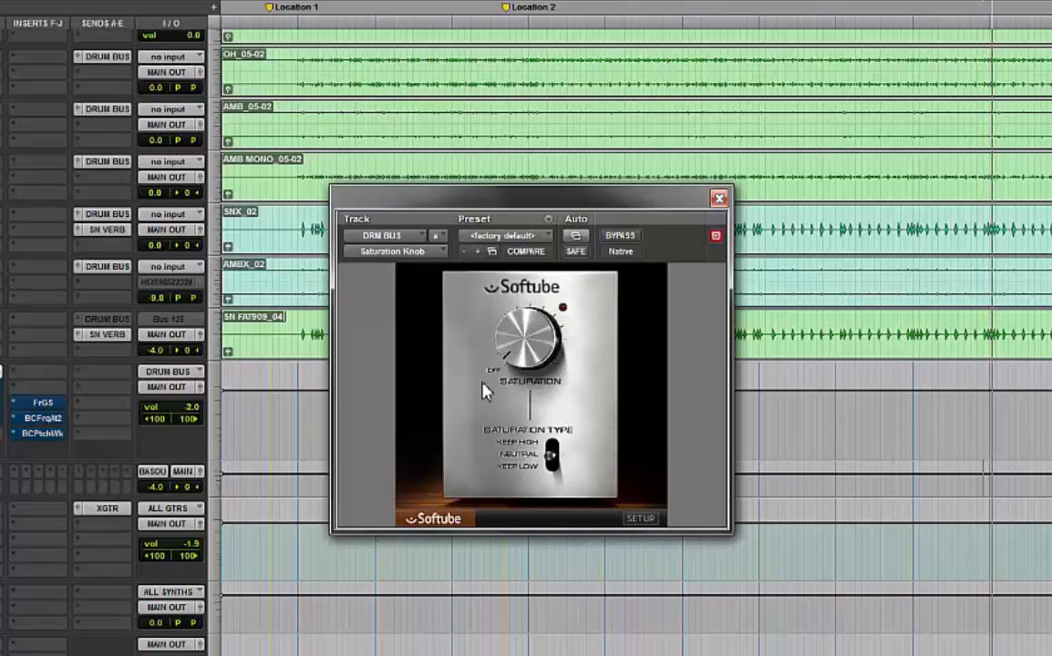
Turn the Saturation knob up to about 6.3 and try the Saturation Type switch positions
{"action": "left_click_drag", "start_coordinate": [531, 358], "coordinate": [538, 271]}
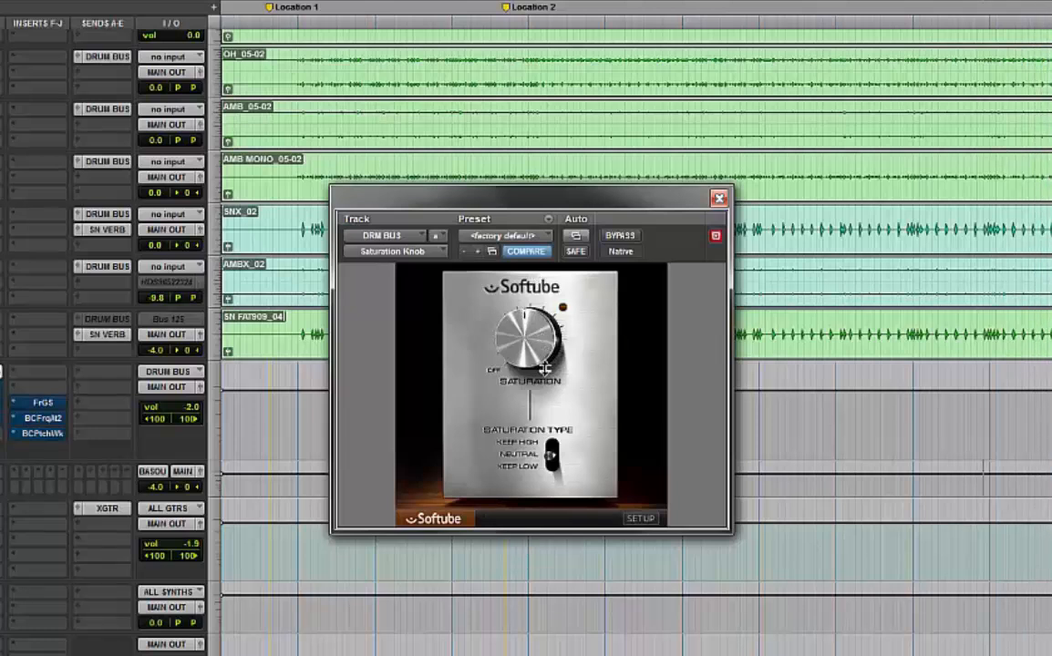
{"action": "left_click", "coordinate": [551, 445]}
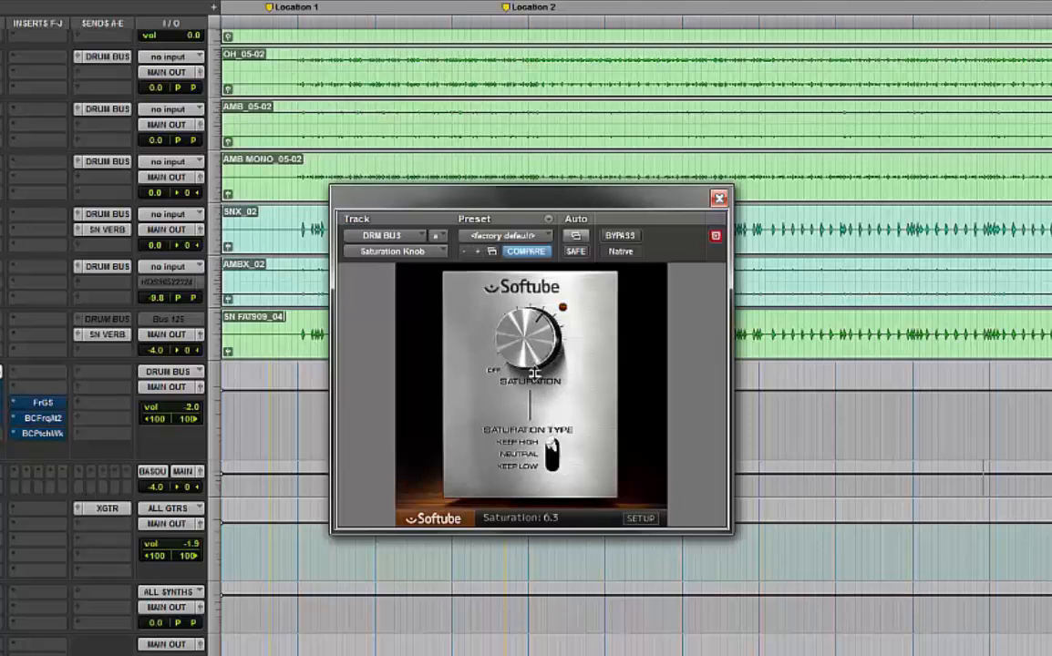
{"action": "left_click", "coordinate": [553, 448]}
{"action": "left_click", "coordinate": [300, 221]}
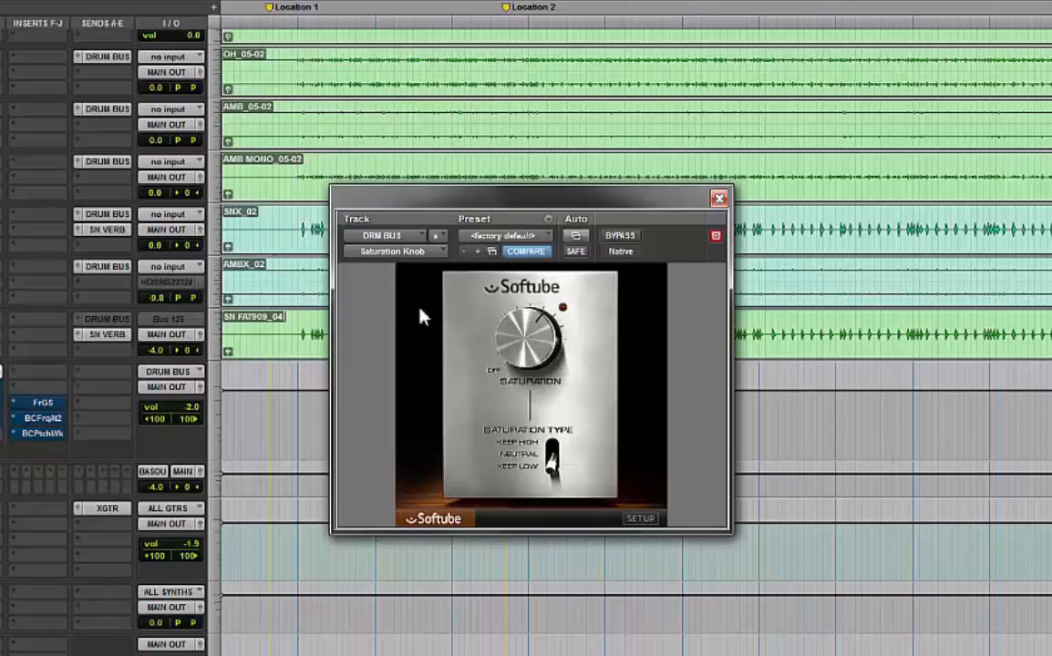
{"action": "left_click_drag", "start_coordinate": [504, 329], "coordinate": [521, 388]}
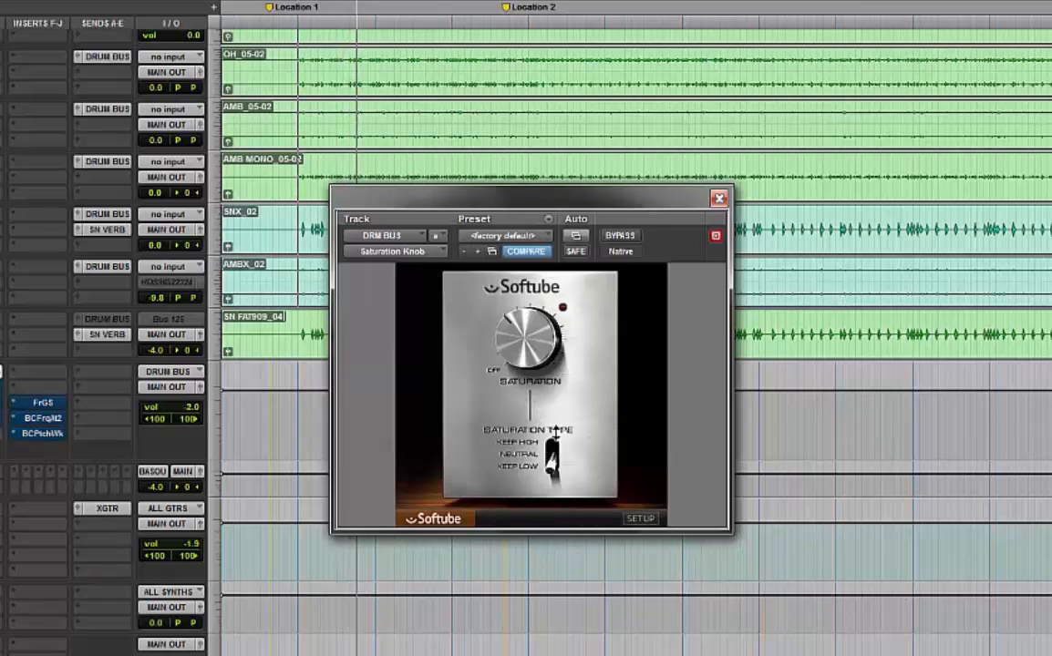
{"action": "left_click", "coordinate": [551, 449]}
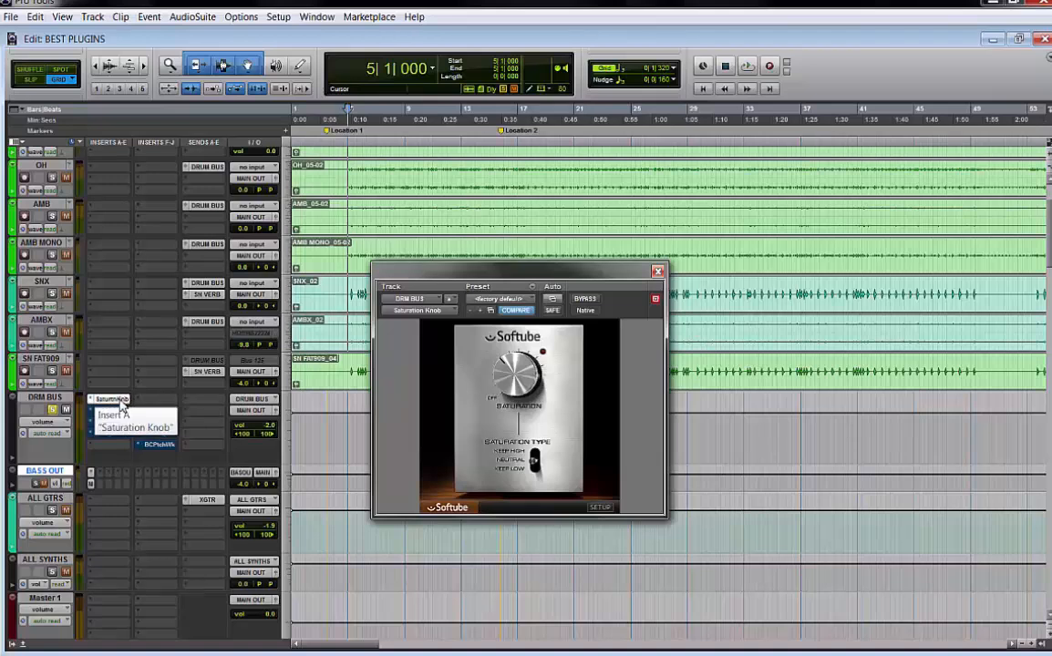
Bypass the Saturation Knob insert and open the Bark of Dog plugin on the drum bus
{"action": "right_click", "coordinate": [121, 404]}
{"action": "left_click", "coordinate": [123, 406]}
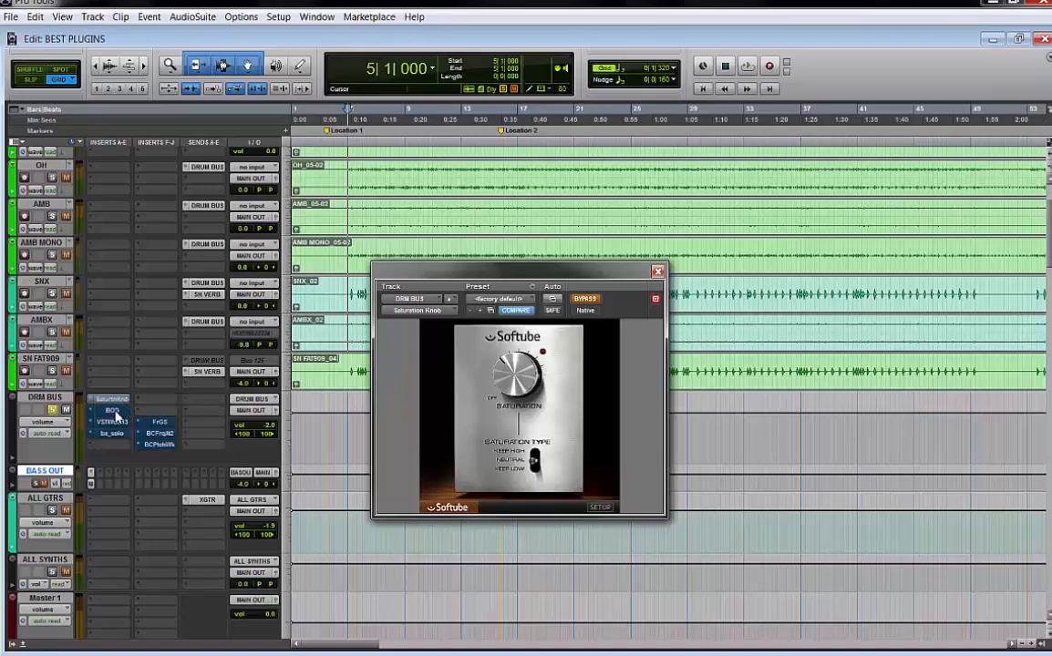
{"action": "left_click", "coordinate": [106, 416]}
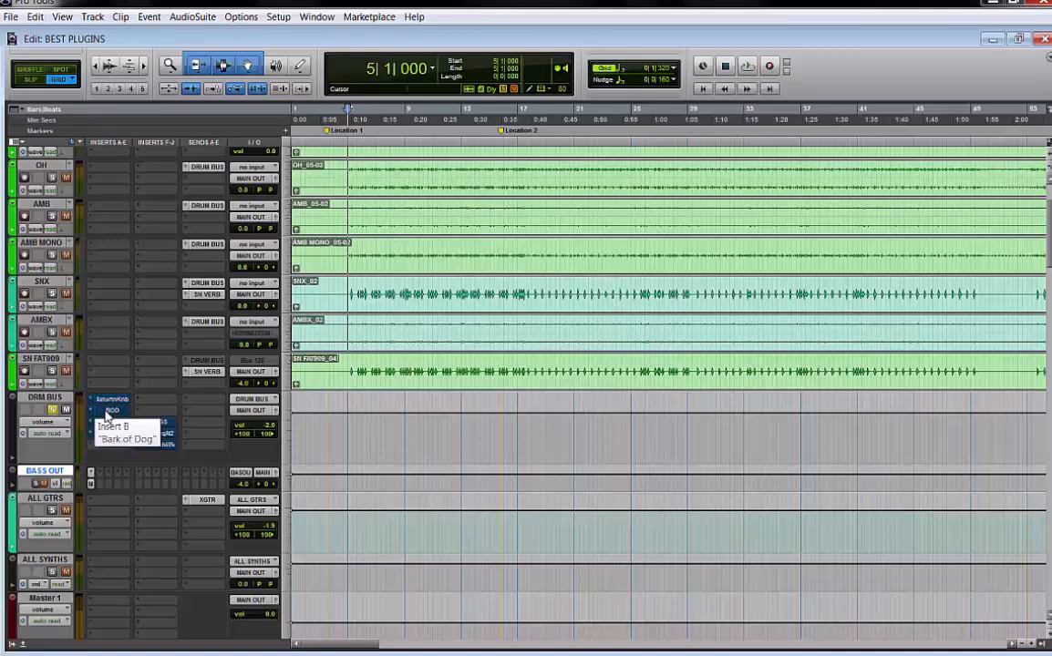
{"action": "left_click", "coordinate": [107, 416]}
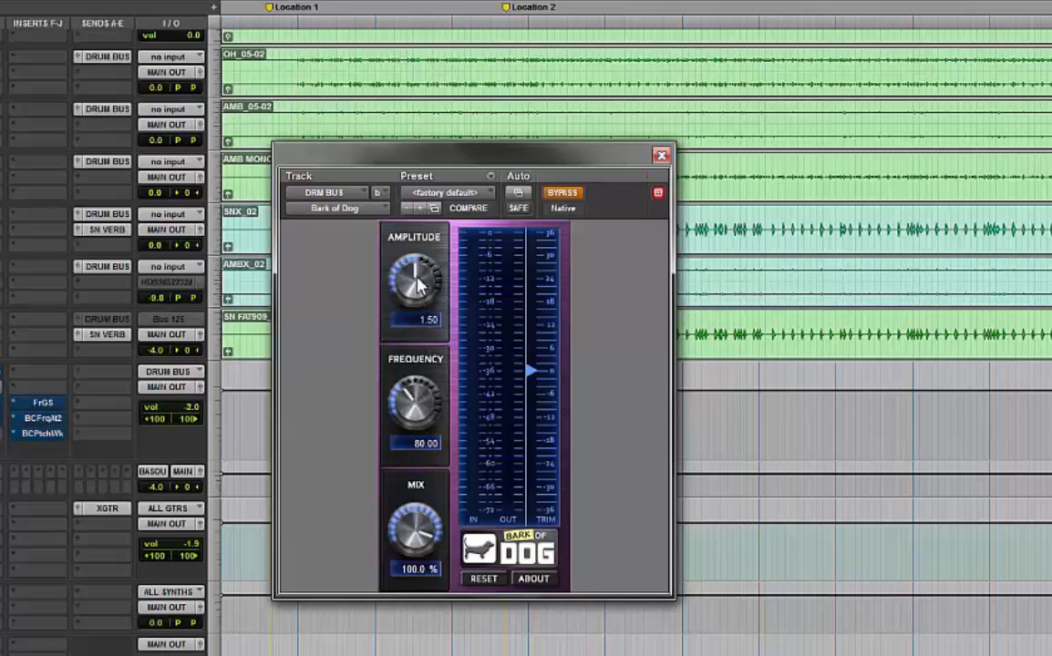
Adjust Bark of Dog during playback, ending with Amplitude at 4.42 and Frequency at 69.63
{"action": "mouse_move", "coordinate": [419, 294]}
{"action": "left_mouse_down"}
{"action": "mouse_move", "coordinate": [412, 345]}
{"action": "mouse_move", "coordinate": [422, 289]}
{"action": "left_mouse_up"}
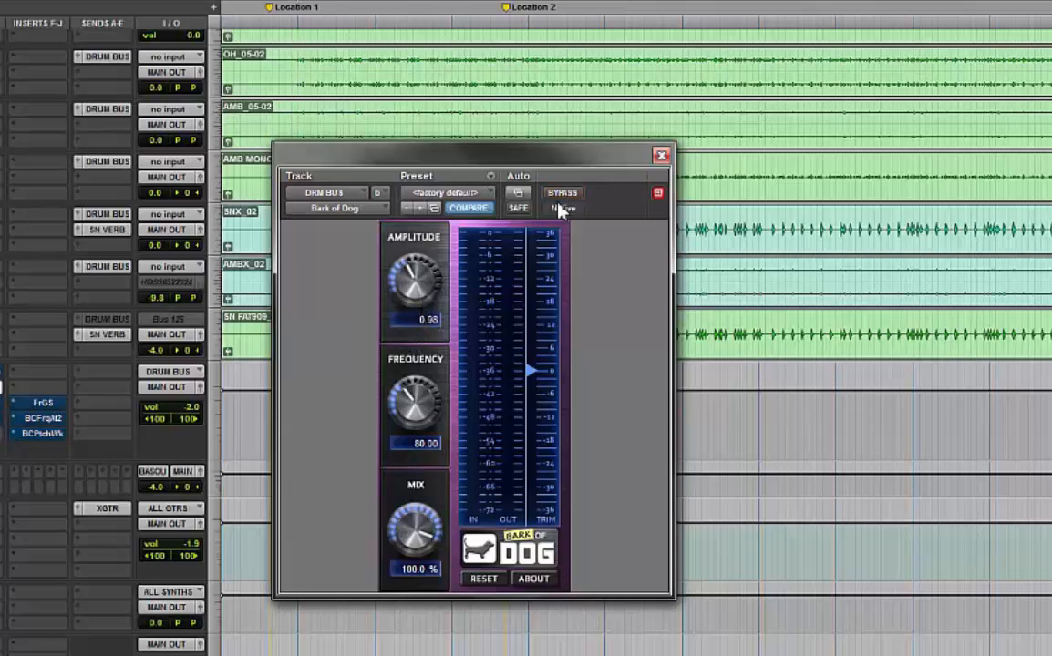
{"action": "key", "text": "space"}
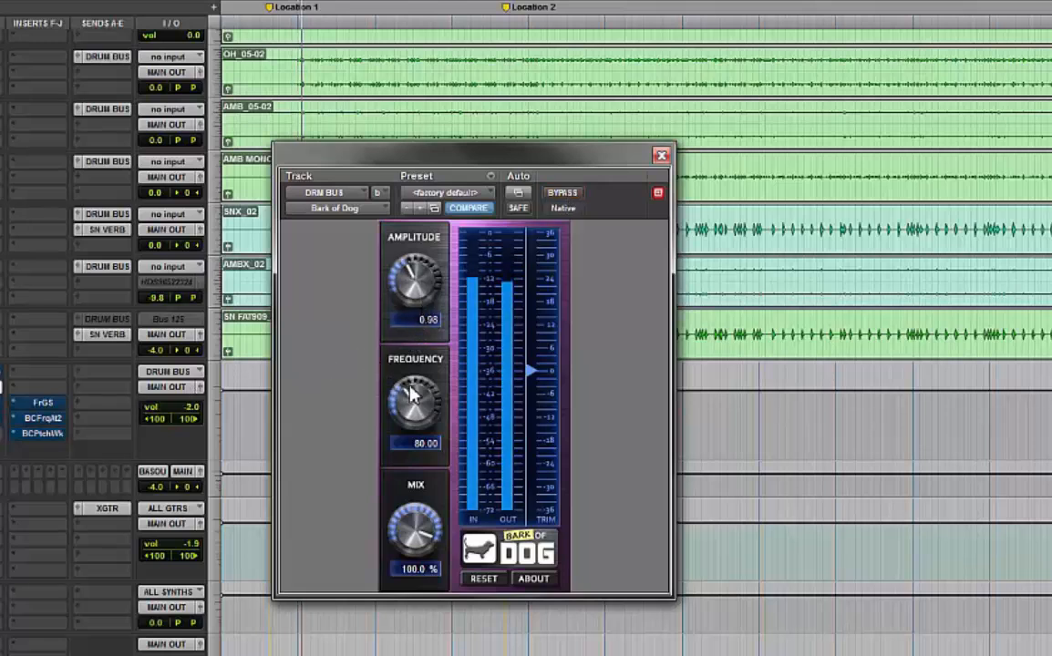
{"action": "left_click_drag", "start_coordinate": [411, 394], "coordinate": [404, 447]}
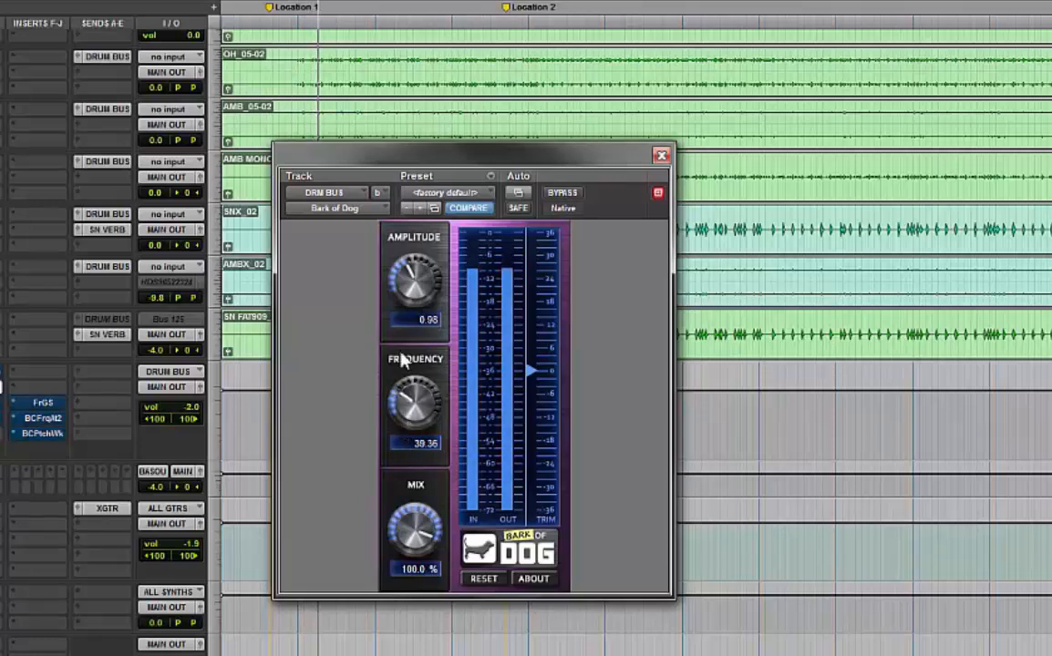
{"action": "left_click_drag", "start_coordinate": [422, 294], "coordinate": [435, 164]}
{"action": "left_click_drag", "start_coordinate": [408, 434], "coordinate": [418, 394]}
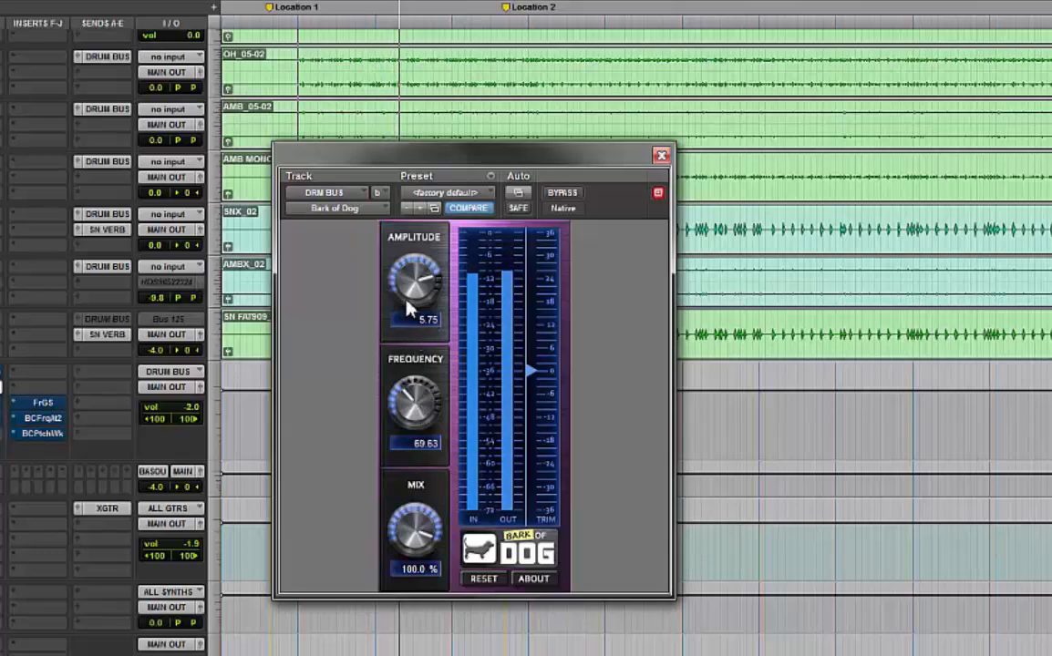
{"action": "left_click_drag", "start_coordinate": [411, 305], "coordinate": [408, 330]}
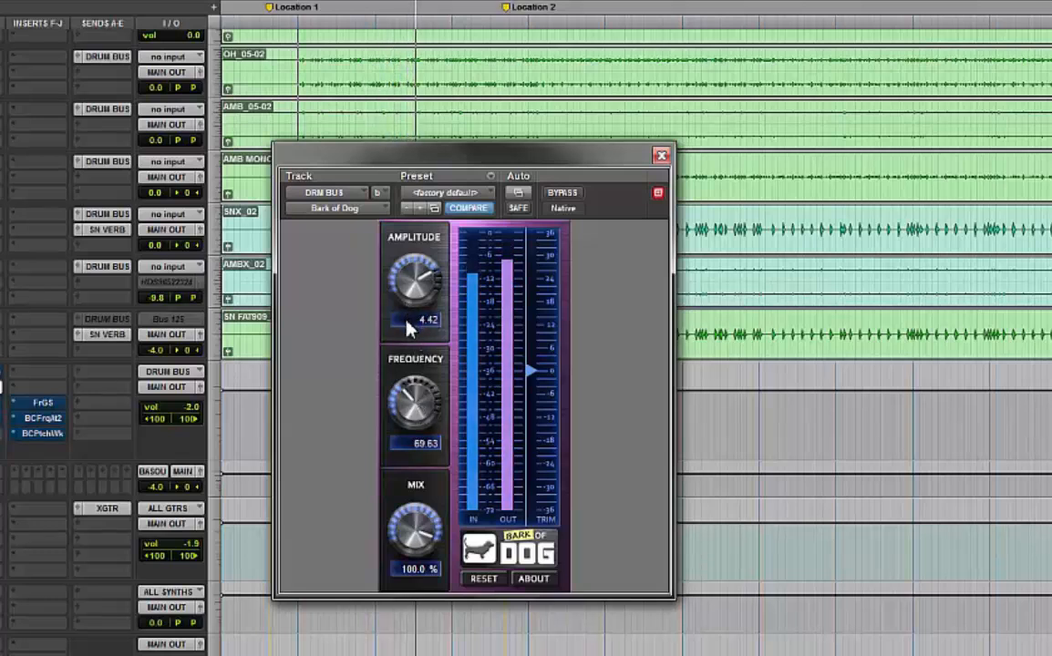
Sweep Bark of Dog's Mix down to about 47.7% and back up to 100%
{"action": "left_click_drag", "start_coordinate": [417, 518], "coordinate": [408, 655]}
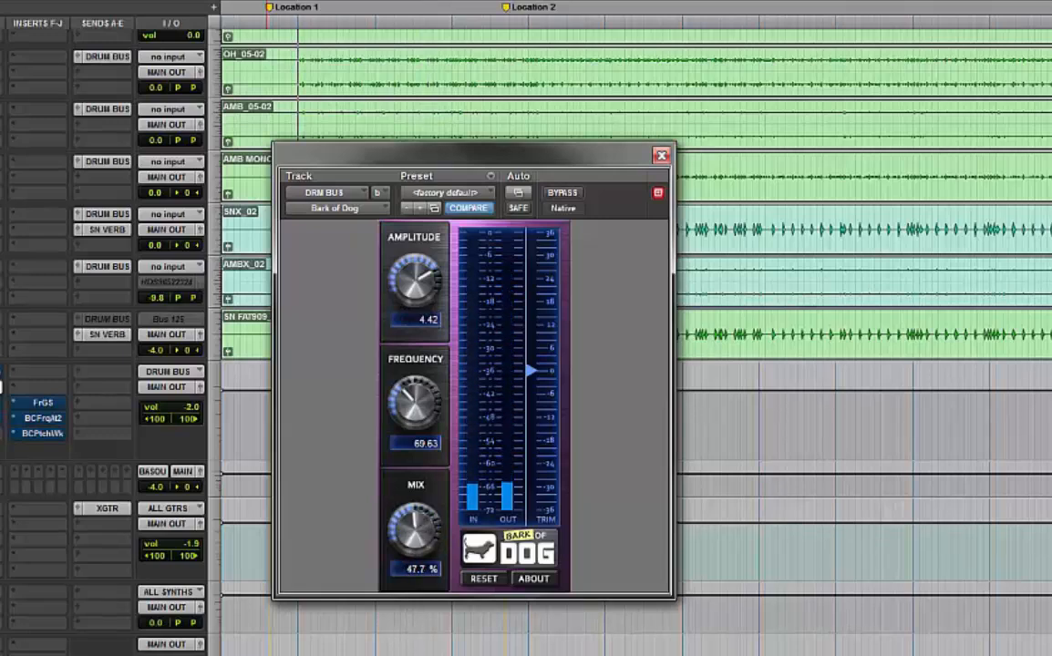
{"action": "left_click_drag", "start_coordinate": [417, 541], "coordinate": [463, 270]}
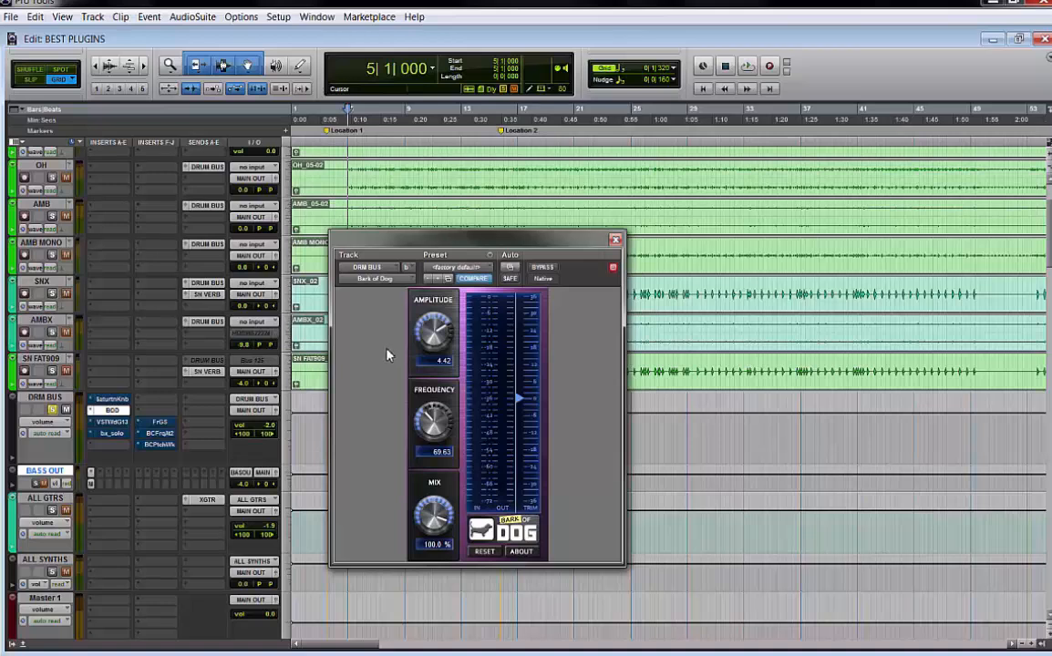
Bypass the Bark of Dog insert and open the Glitch plugin on the drum bus
{"action": "right_click", "coordinate": [116, 413]}
{"action": "left_click", "coordinate": [130, 419]}
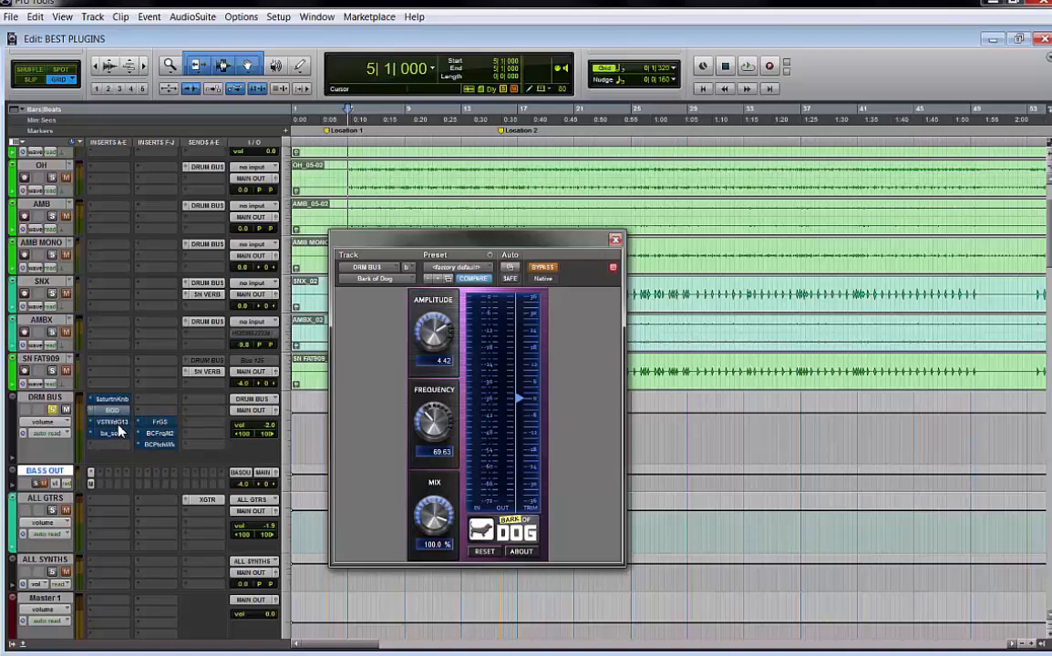
{"action": "left_click", "coordinate": [116, 425]}
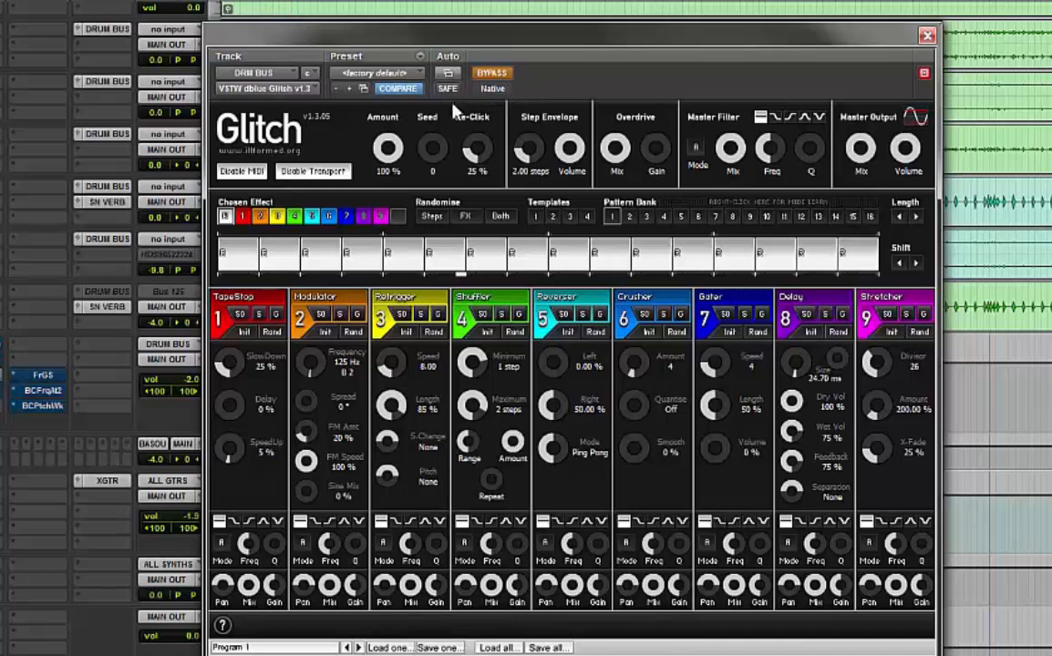
Un-bypass Glitch and insert Retrigger steps at the start of the sequencer pattern
{"action": "left_click", "coordinate": [497, 75]}
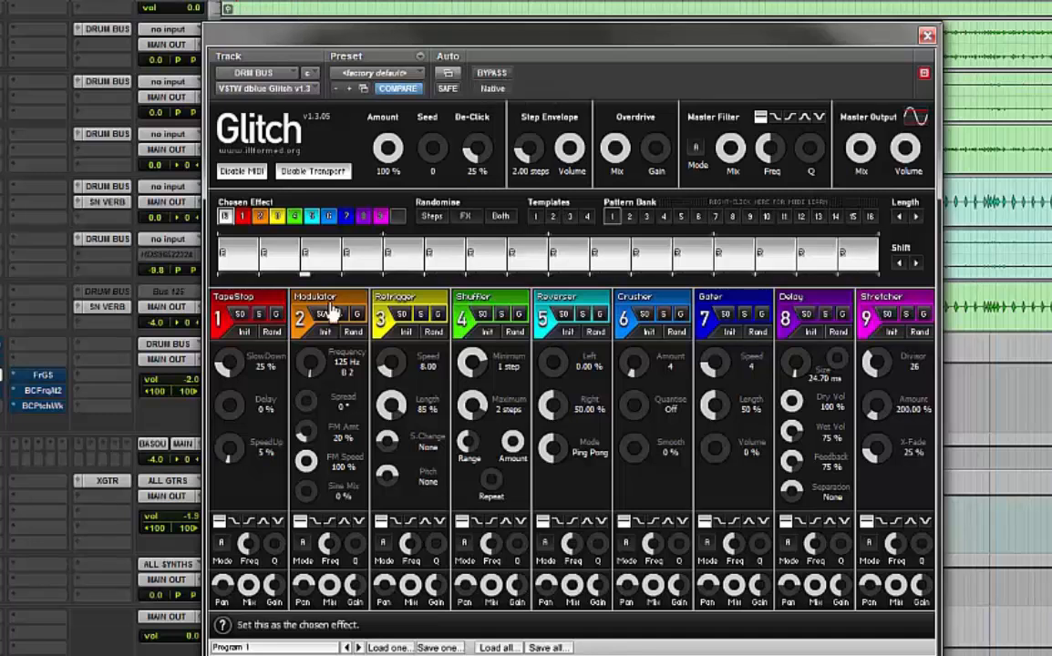
{"action": "left_click", "coordinate": [315, 261]}
{"action": "left_click", "coordinate": [308, 261]}
{"action": "left_click", "coordinate": [275, 261]}
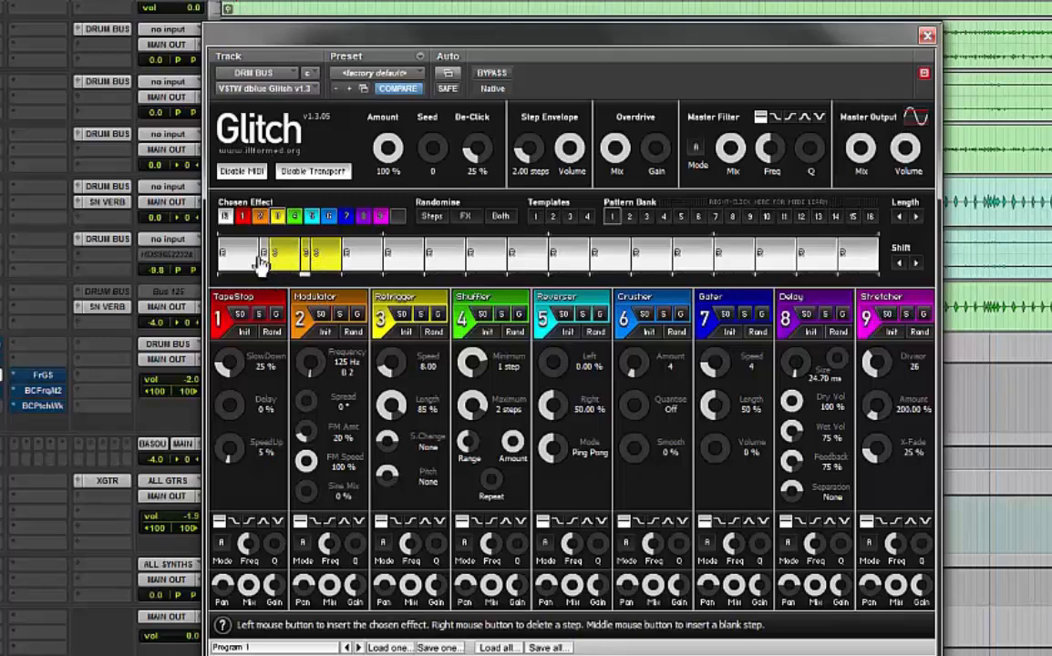
{"action": "left_click", "coordinate": [245, 262]}
{"action": "left_click", "coordinate": [369, 262]}
Choose the Shuffler effect and paint Shuffler steps across the middle of the pattern
{"action": "left_click", "coordinate": [479, 314]}
{"action": "left_click", "coordinate": [474, 272]}
{"action": "left_click_drag", "start_coordinate": [522, 264], "coordinate": [564, 263]}
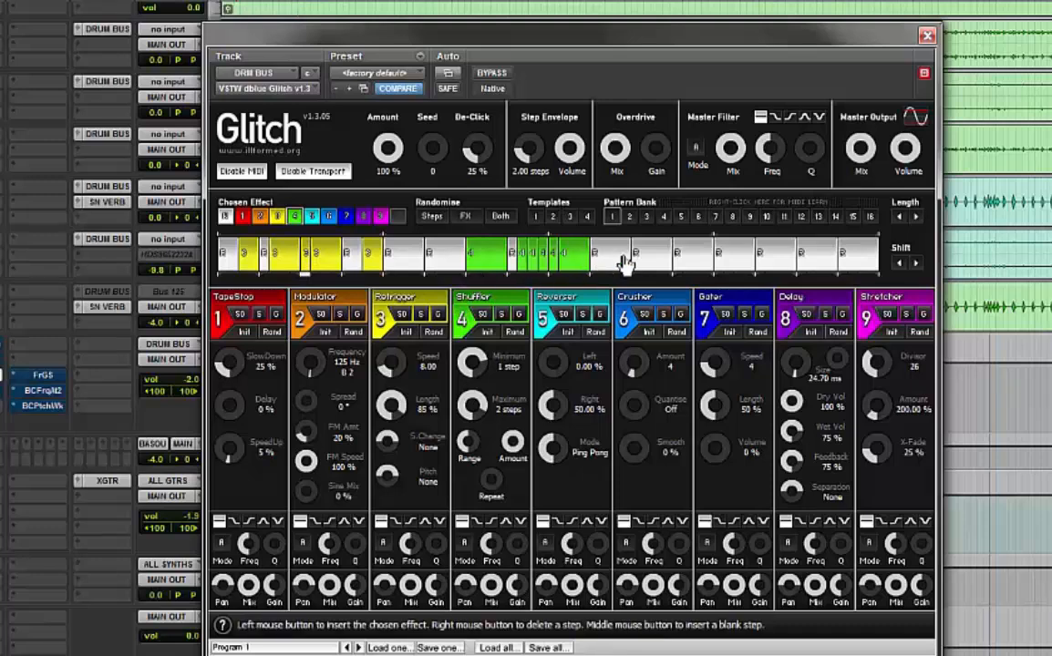
{"action": "left_click_drag", "start_coordinate": [665, 262], "coordinate": [711, 262]}
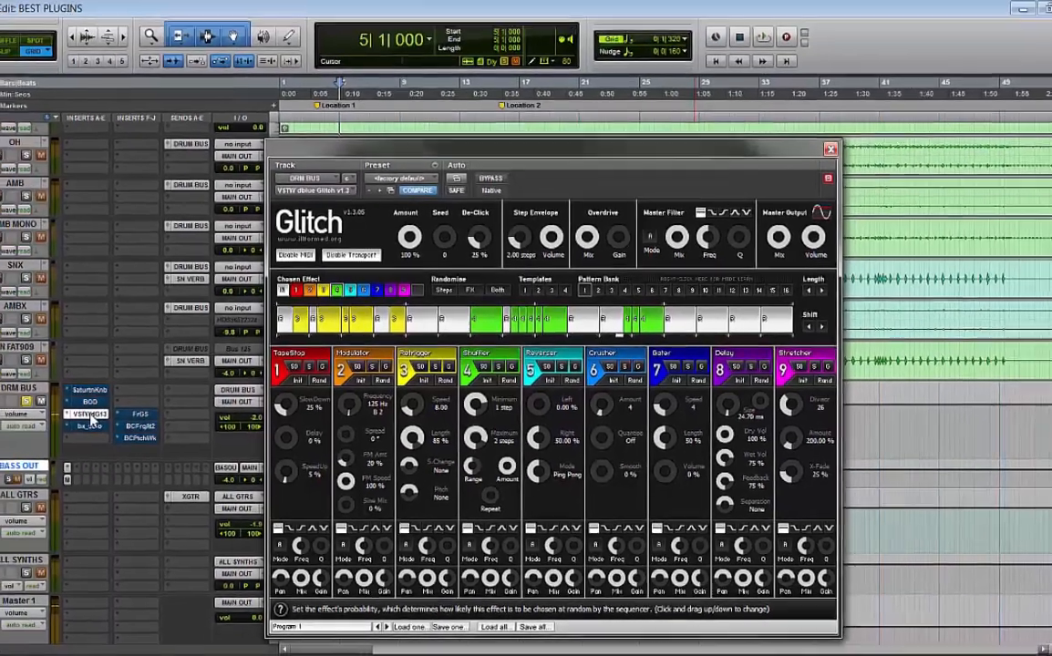
Make the Glitch insert inactive and open the bx_solo plugin
{"action": "right_click", "coordinate": [104, 409]}
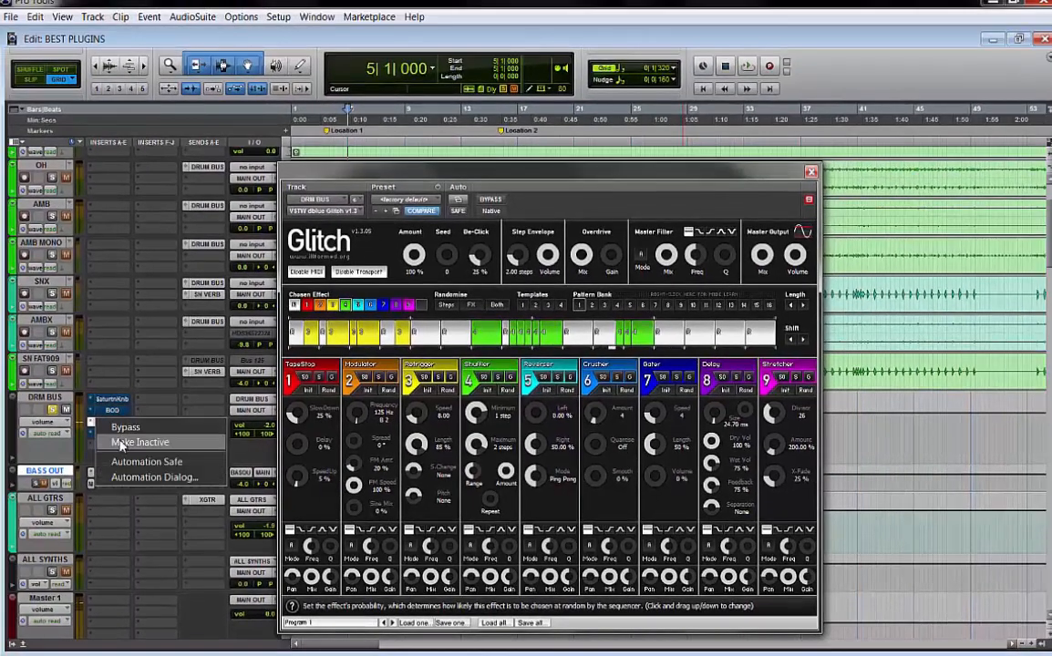
{"action": "left_click", "coordinate": [119, 444]}
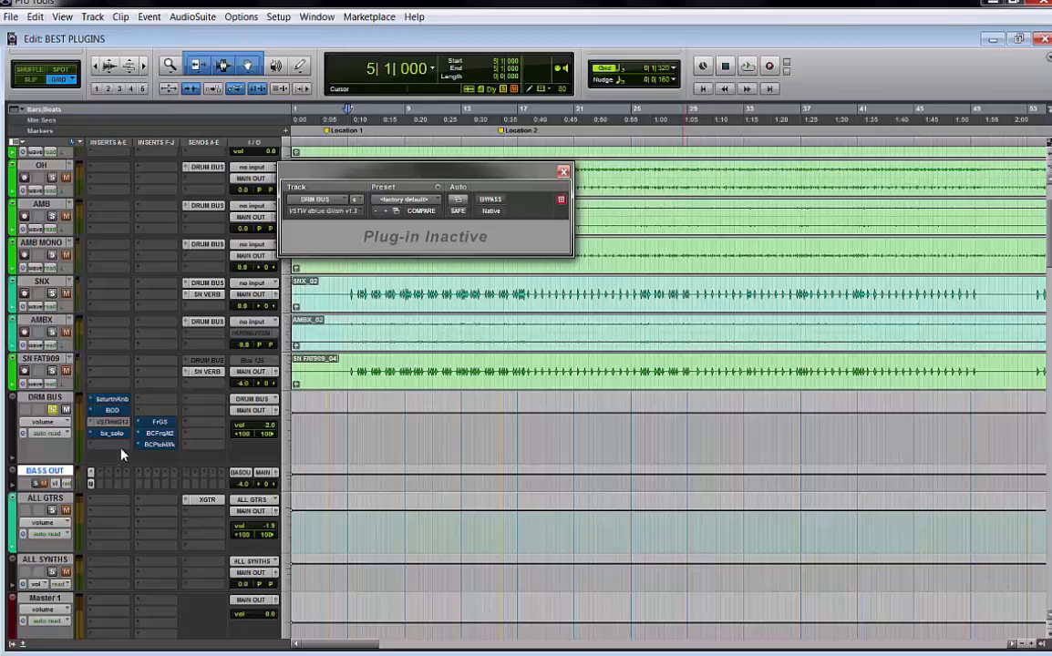
{"action": "left_click", "coordinate": [112, 433]}
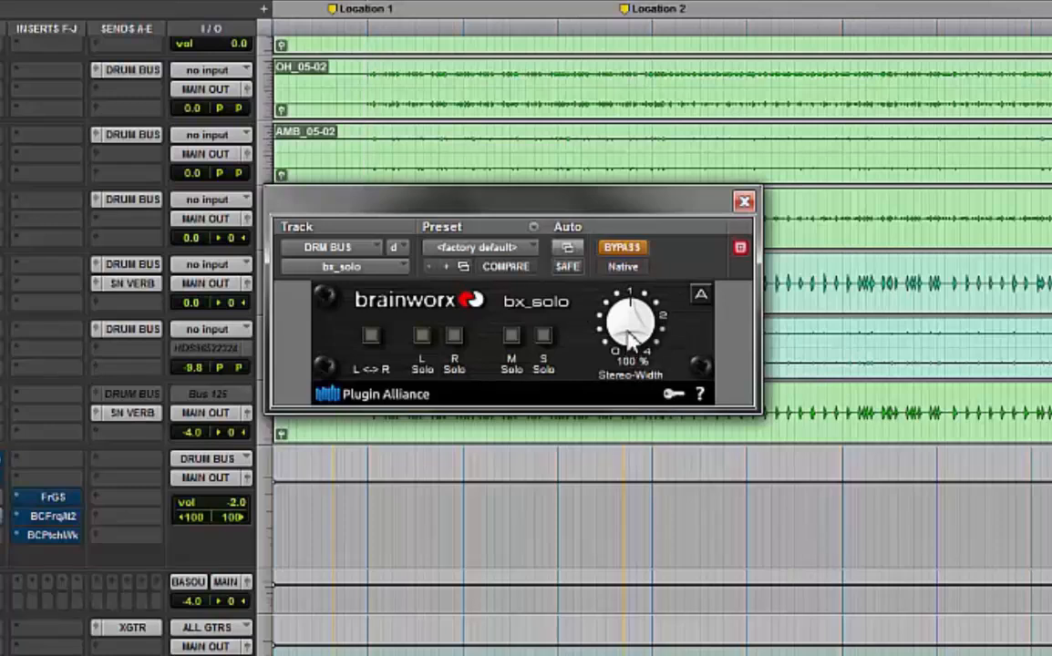
Un-bypass bx_solo and raise its Stereo-Width to 180%
{"action": "left_click", "coordinate": [628, 250]}
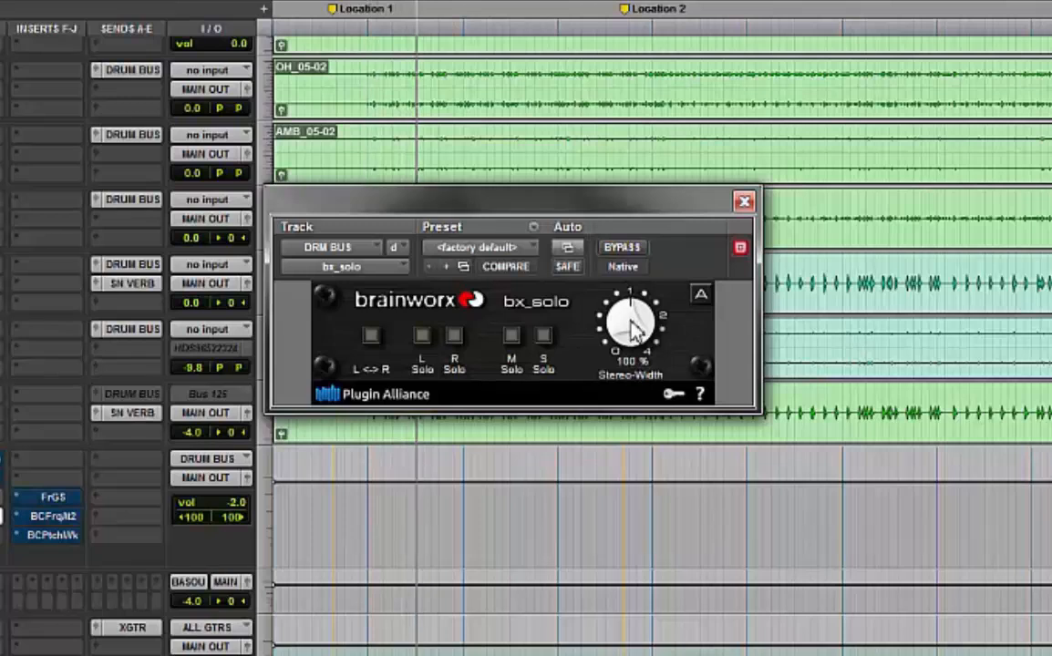
{"action": "mouse_move", "coordinate": [636, 330]}
{"action": "left_mouse_down"}
{"action": "mouse_move", "coordinate": [638, 253]}
{"action": "mouse_move", "coordinate": [625, 272]}
{"action": "mouse_move", "coordinate": [627, 315]}
{"action": "left_mouse_up"}
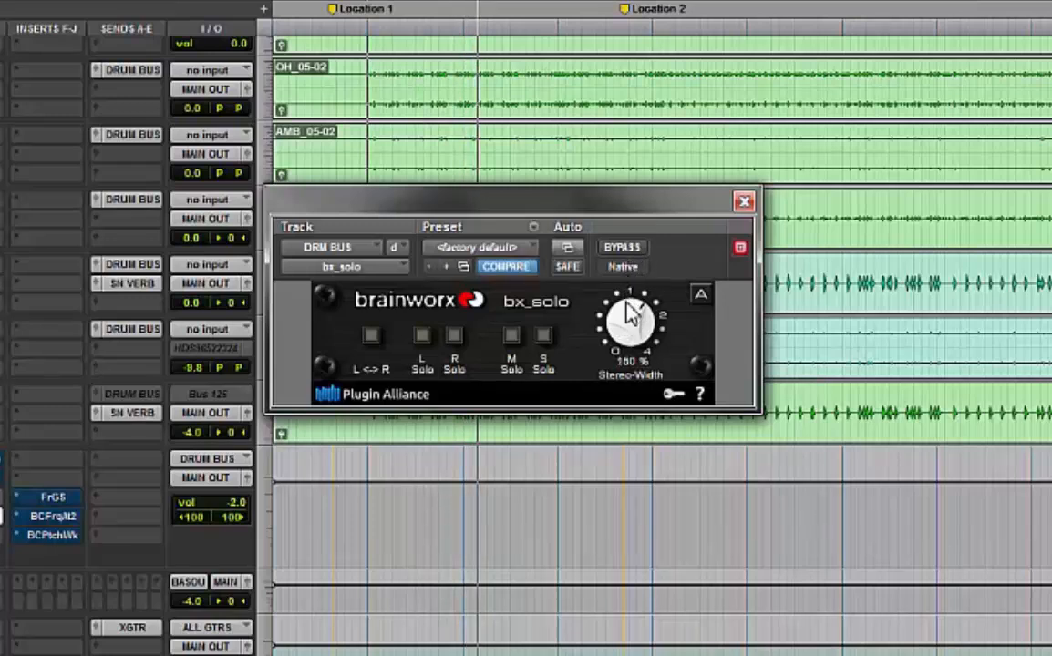
Audition the M, S, L and R solo switches in turn, turning each off again
{"action": "left_click", "coordinate": [512, 335]}
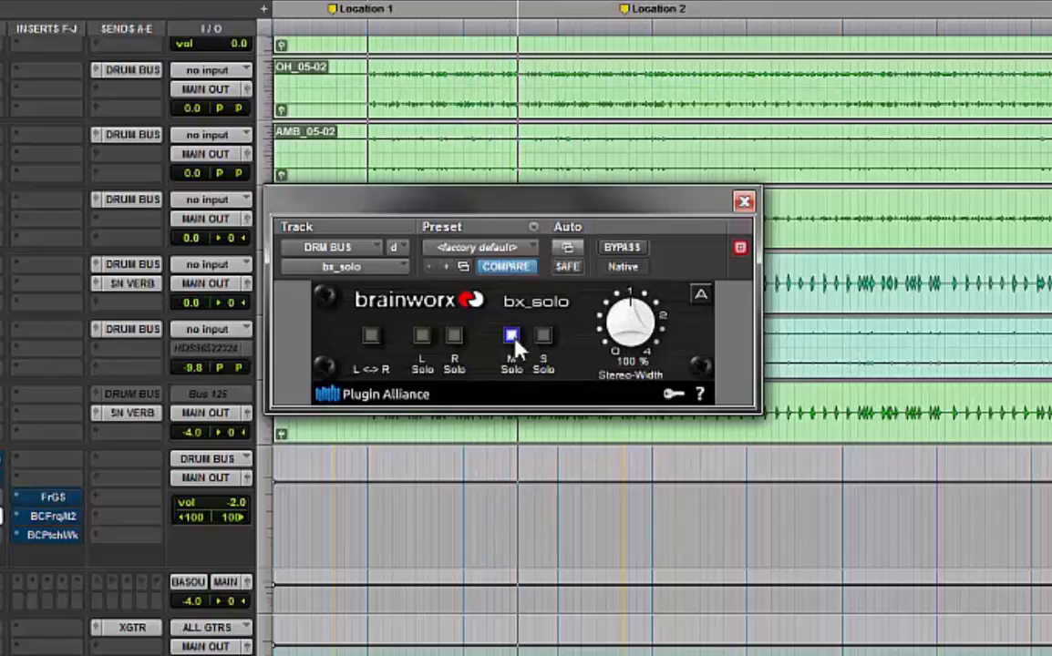
{"action": "left_click", "coordinate": [545, 338]}
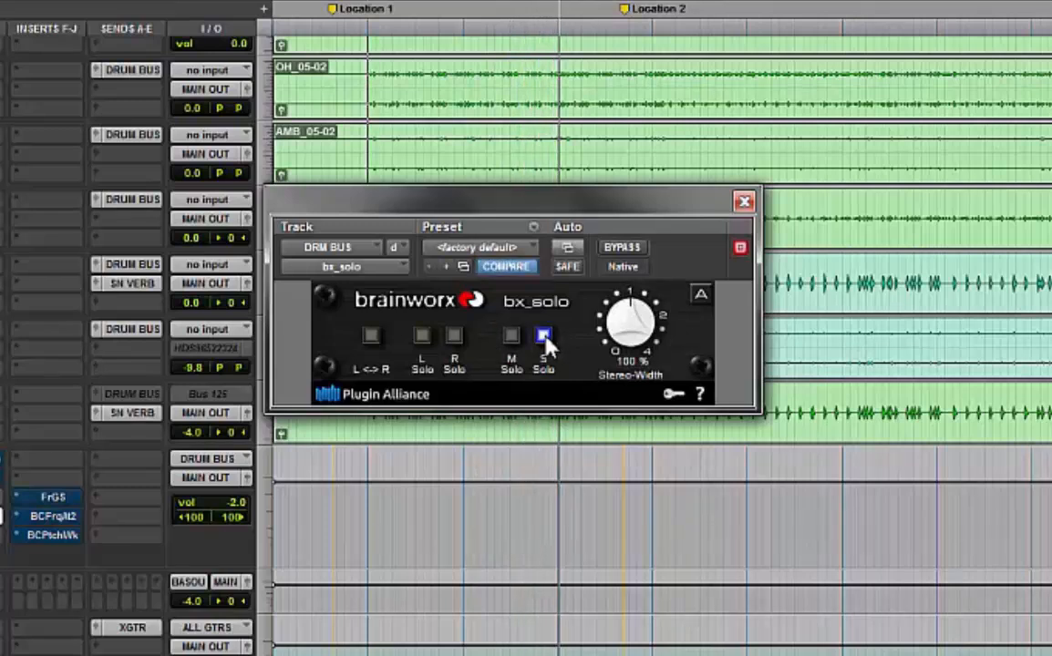
{"action": "left_click", "coordinate": [543, 337]}
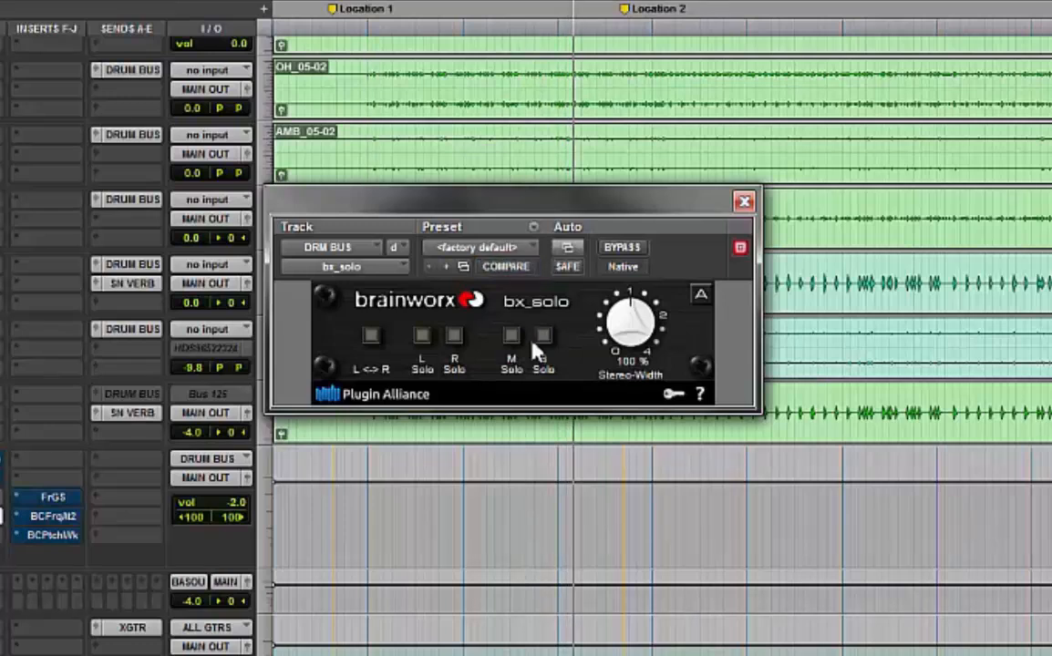
{"action": "left_click", "coordinate": [423, 336]}
{"action": "left_click", "coordinate": [425, 337]}
{"action": "left_click", "coordinate": [454, 336]}
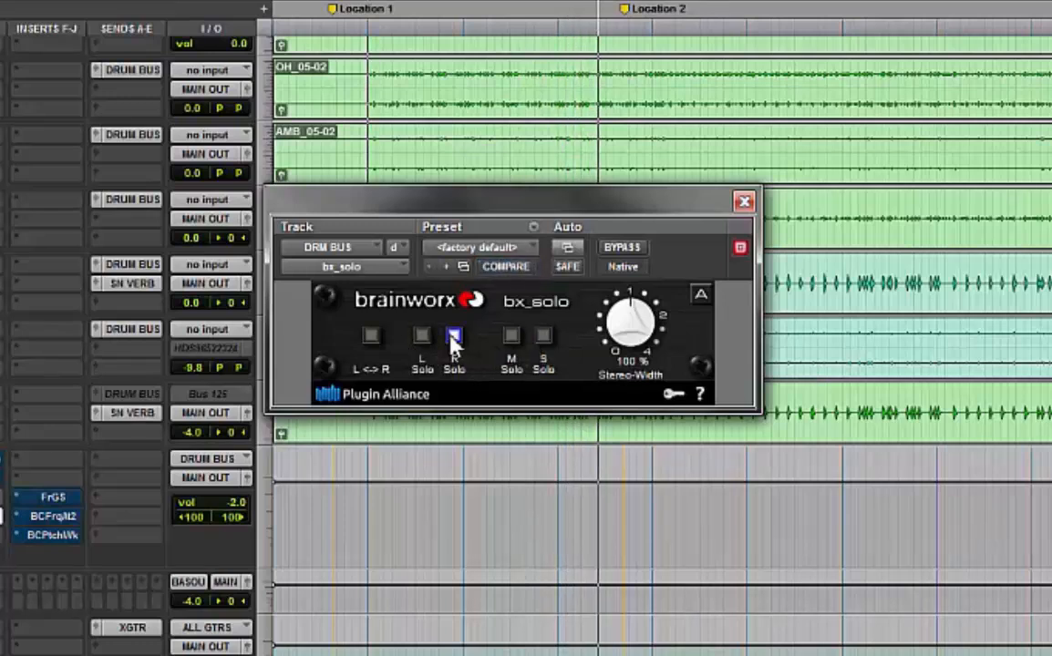
{"action": "left_click", "coordinate": [454, 337]}
Return Stereo-Width to 100% and close the bx_solo window
{"action": "left_click_drag", "start_coordinate": [627, 325], "coordinate": [627, 270]}
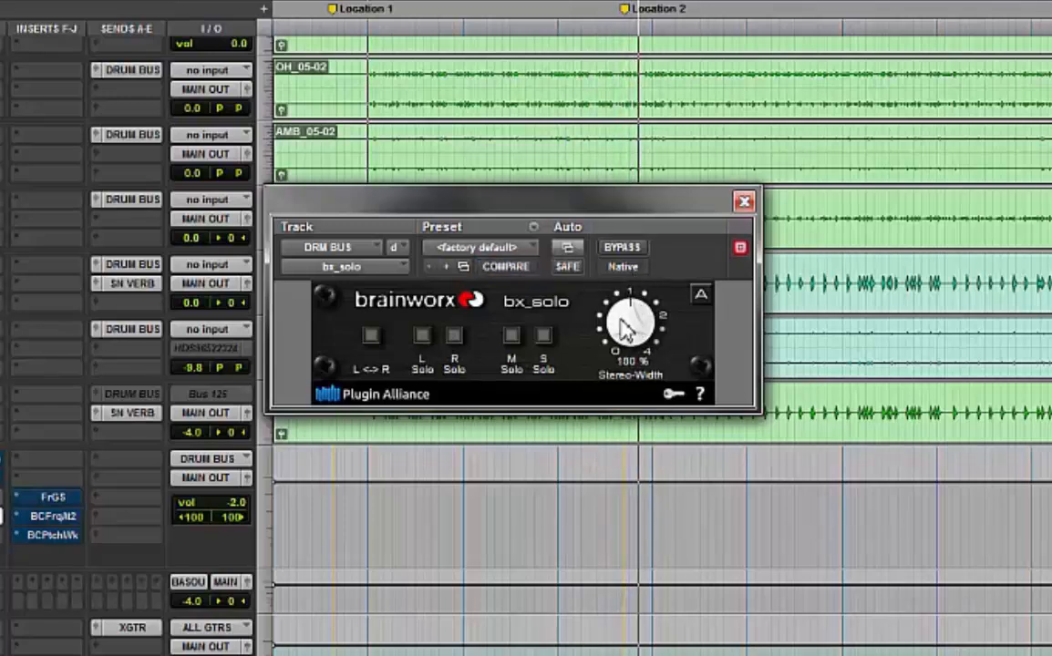
{"action": "left_click", "coordinate": [627, 304], "text": "alt"}
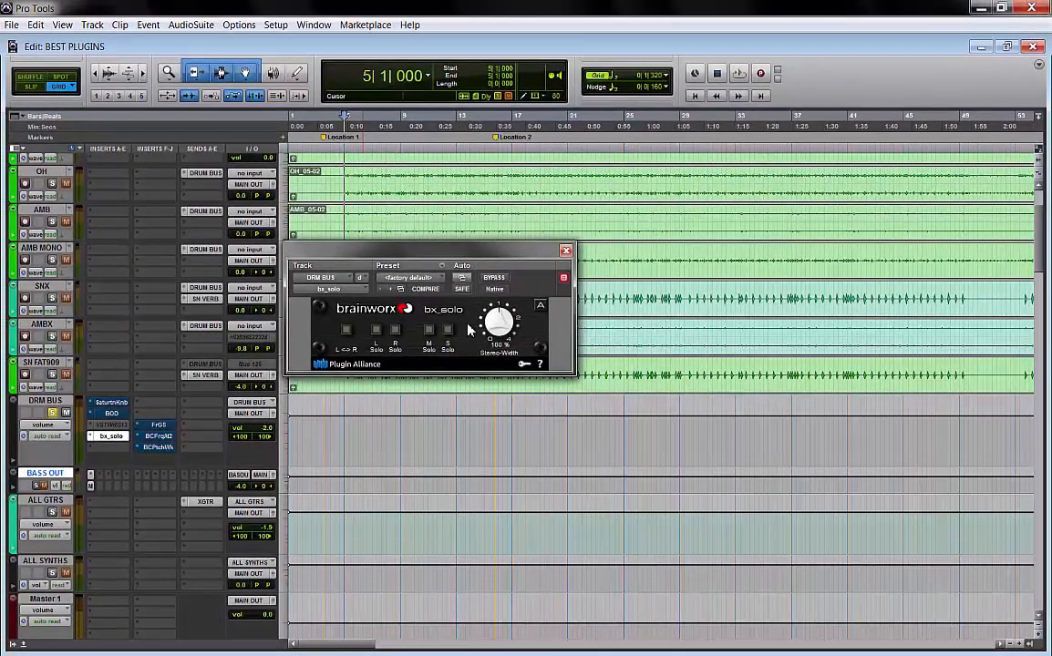
{"action": "left_click", "coordinate": [566, 250]}
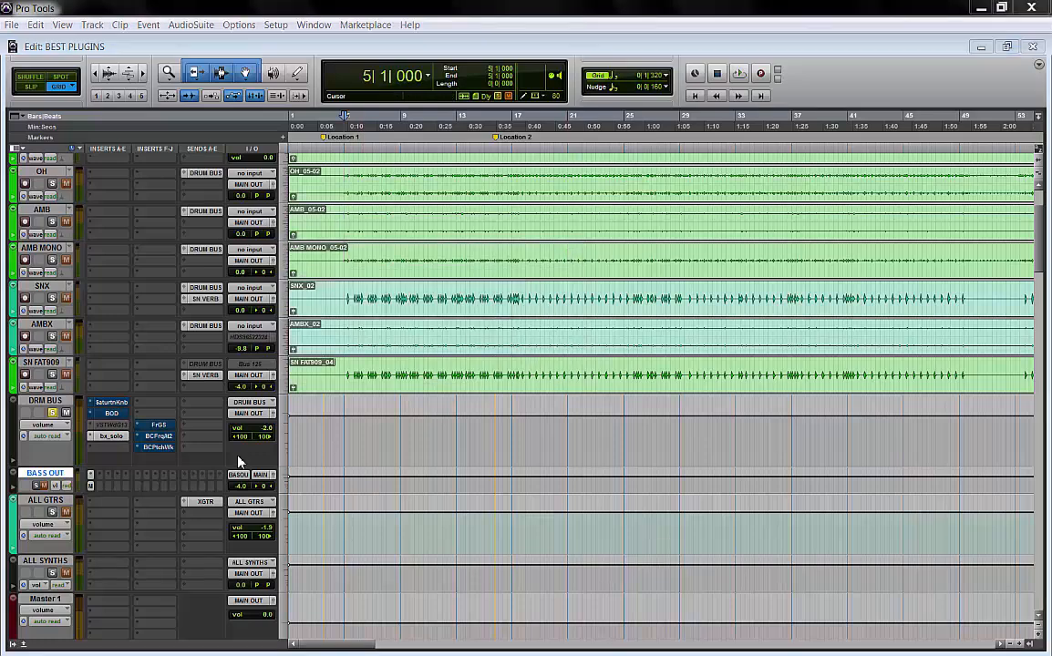
Open the Free-G gain plugin on the drum bus
{"action": "right_click", "coordinate": [108, 436]}
{"action": "left_click", "coordinate": [133, 443]}
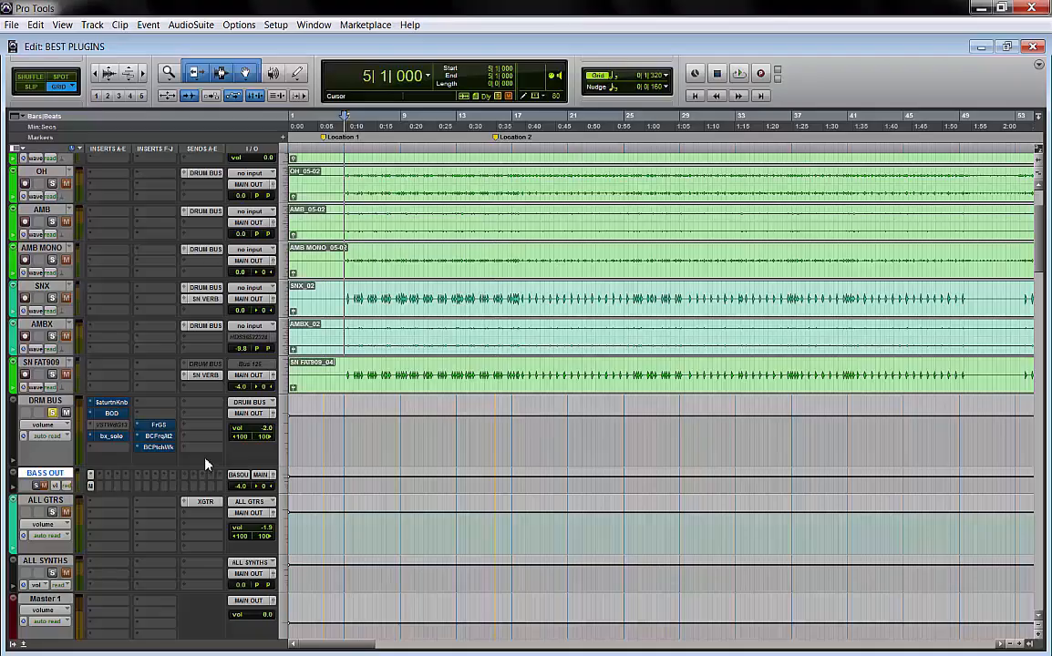
{"action": "left_click", "coordinate": [159, 425]}
{"action": "left_click_drag", "start_coordinate": [489, 246], "coordinate": [492, 213]}
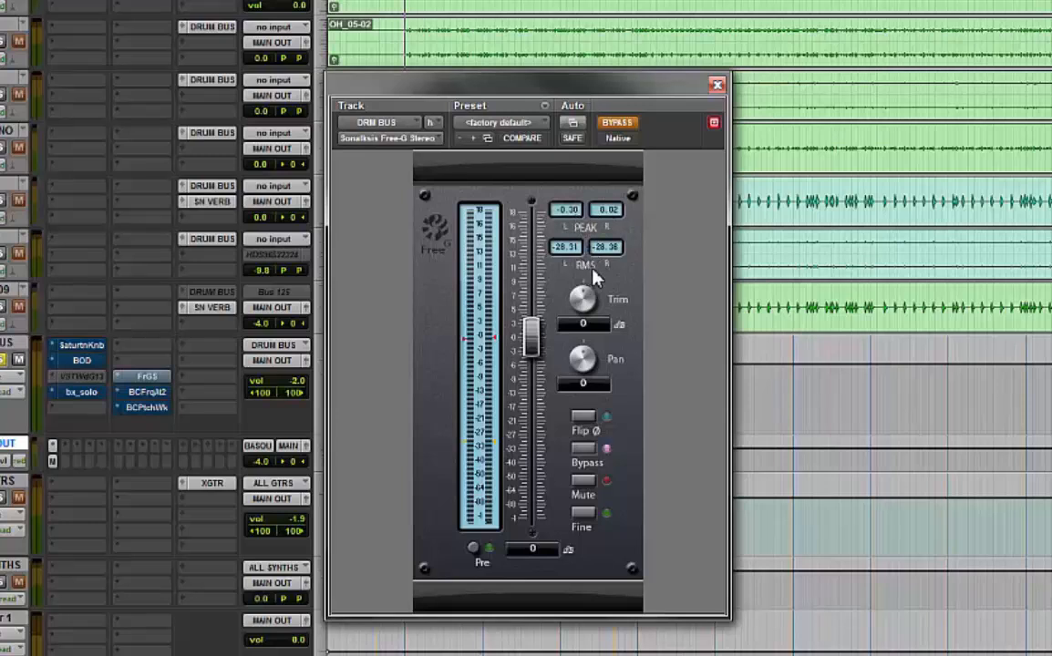
Toggle Free-G's Flip, Bypass and Mute switches on and off in turn
{"action": "left_click", "coordinate": [583, 416]}
{"action": "left_click", "coordinate": [587, 455]}
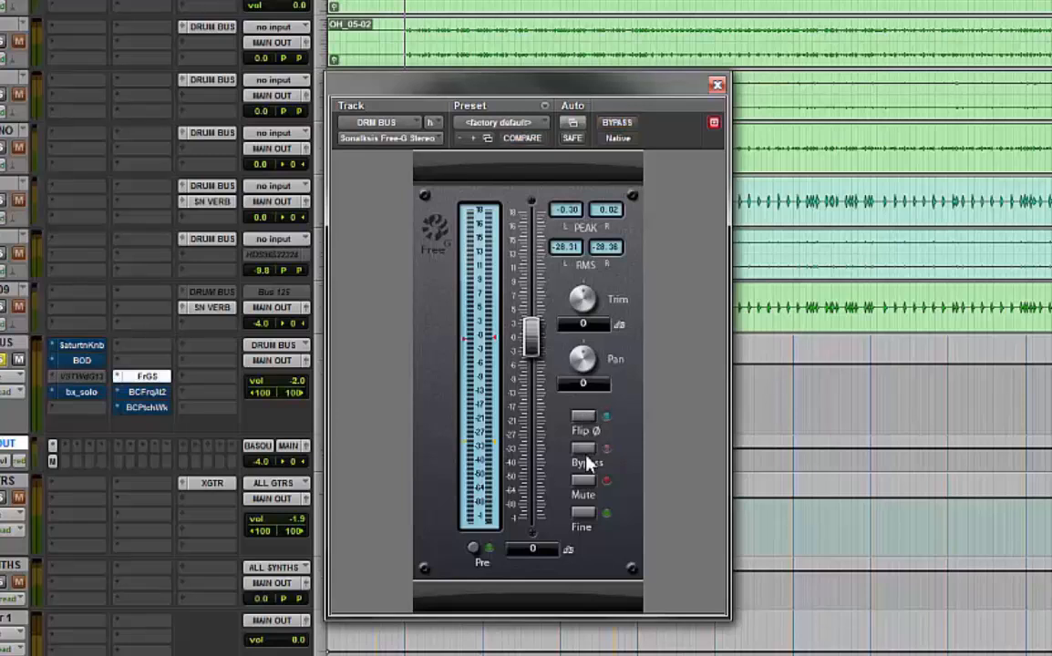
{"action": "left_click", "coordinate": [586, 456]}
{"action": "left_click", "coordinate": [586, 456]}
{"action": "left_click", "coordinate": [583, 481]}
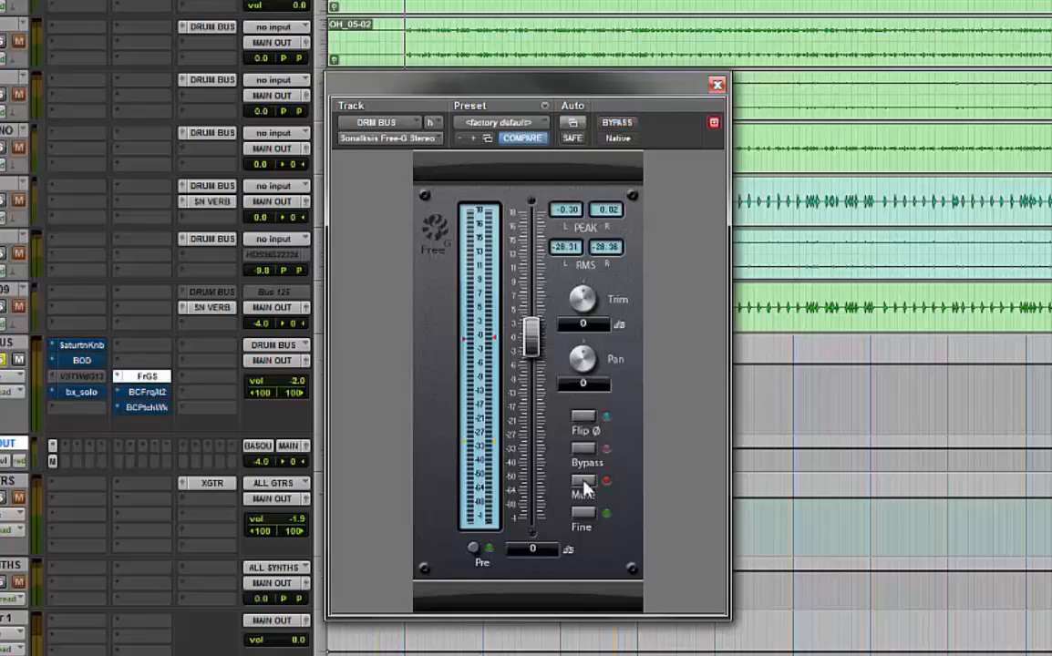
{"action": "left_click", "coordinate": [584, 481]}
Toggle Fine mode, move the Free-G gain fader, and close the plugin window
{"action": "left_click", "coordinate": [583, 513]}
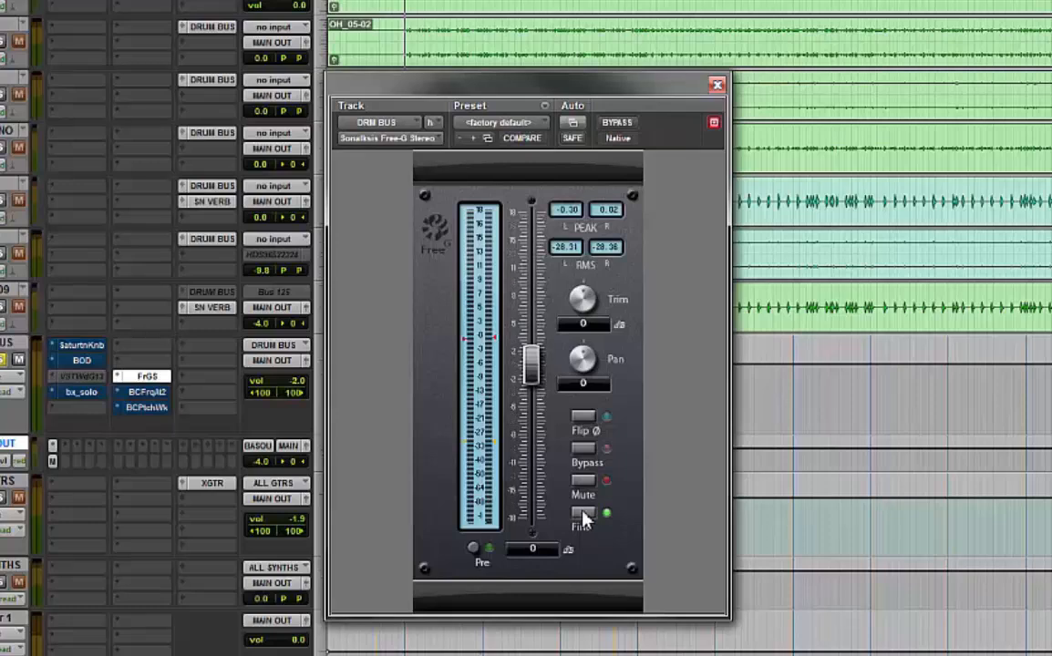
{"action": "left_click_drag", "start_coordinate": [530, 335], "coordinate": [536, 374]}
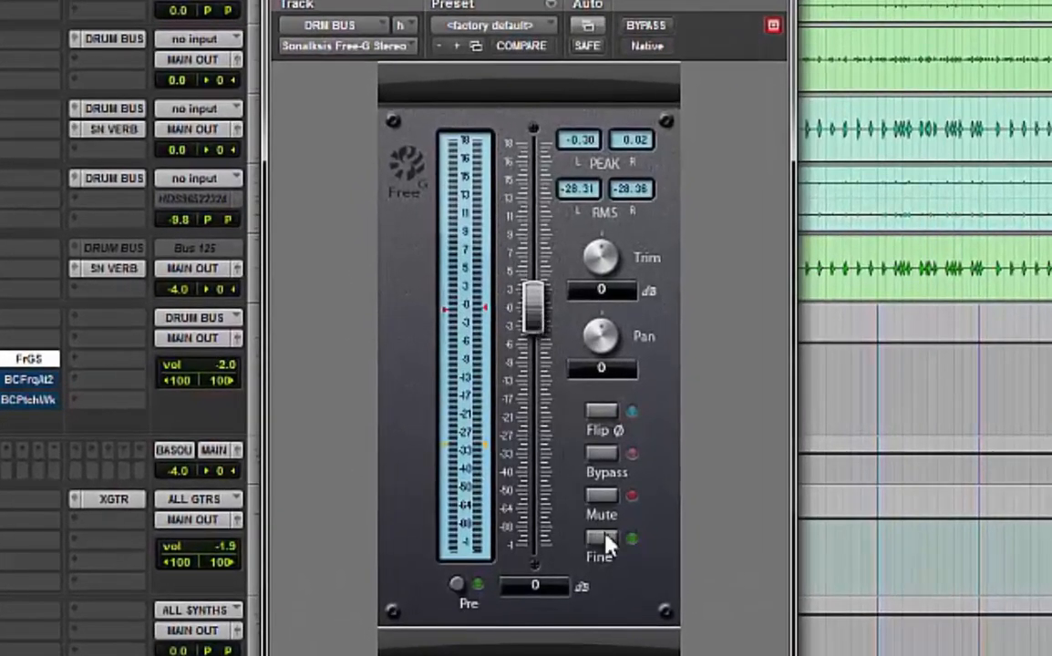
{"action": "left_click", "coordinate": [607, 540]}
{"action": "left_click_drag", "start_coordinate": [534, 305], "coordinate": [531, 357]}
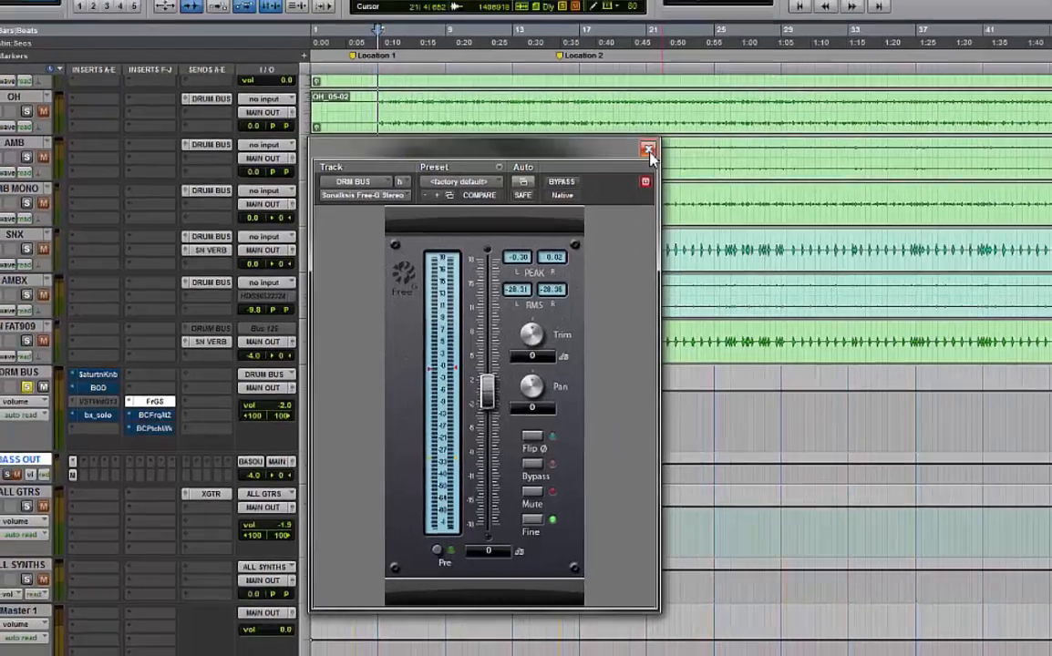
{"action": "left_click", "coordinate": [701, 105]}
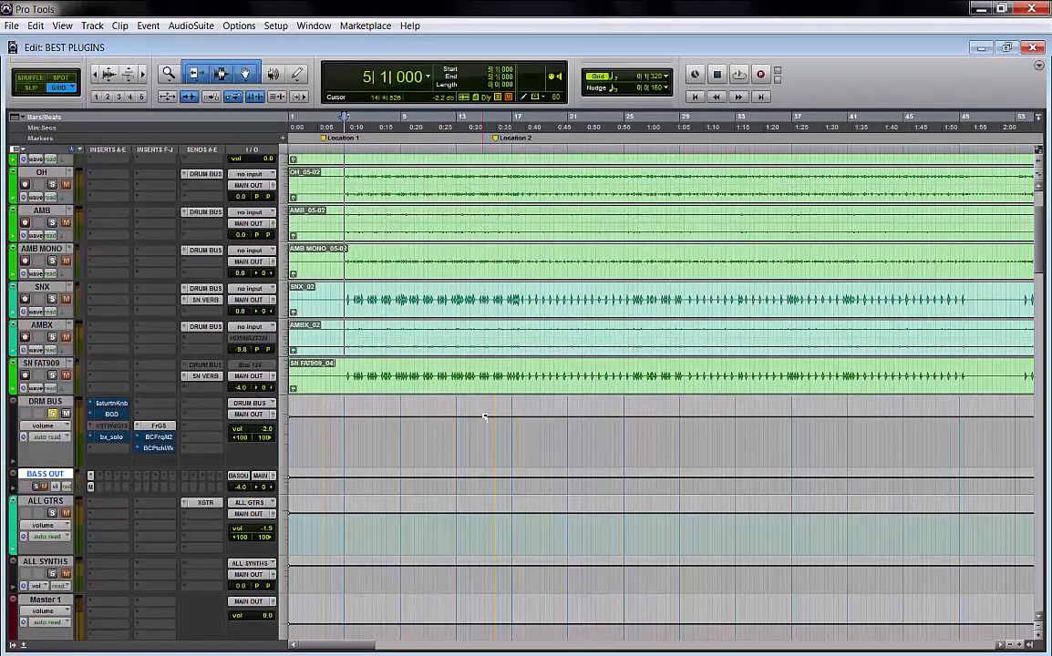
Locate the SPECIALGTR track, zoom into its clip, and view its Free-G plugin before closing it
{"action": "scroll", "coordinate": [502, 415], "scroll_direction": "down", "scroll_amount": 15}
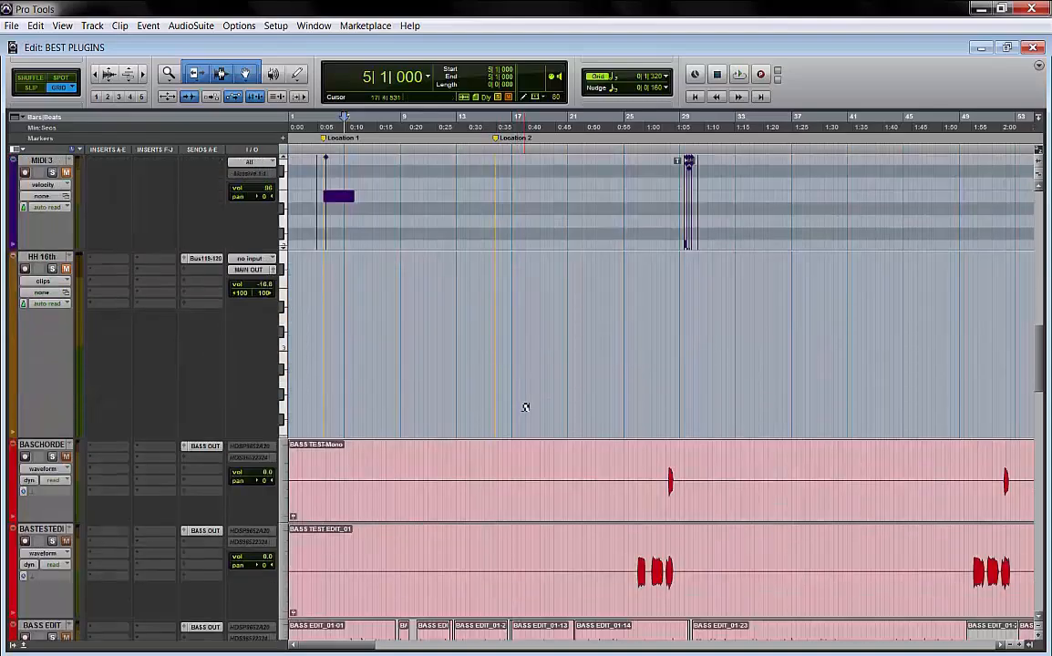
{"action": "scroll", "coordinate": [562, 405], "scroll_direction": "down", "scroll_amount": 15}
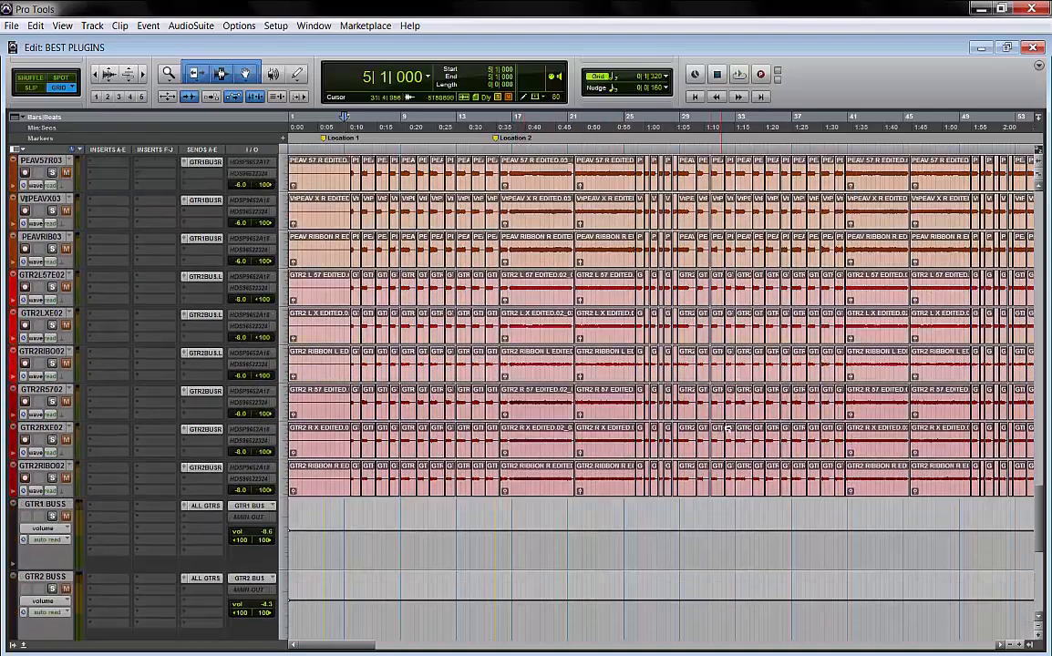
{"action": "scroll", "coordinate": [755, 439], "scroll_direction": "down", "scroll_amount": 5}
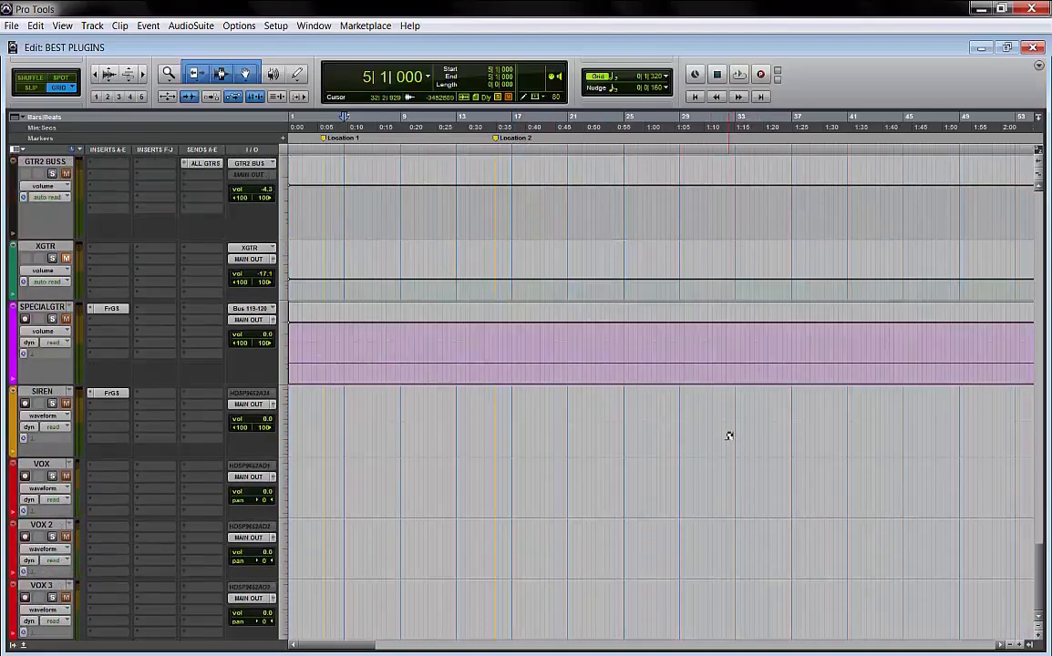
{"action": "key", "text": "r"}
{"action": "key", "text": "r"}
{"action": "key", "text": "r"}
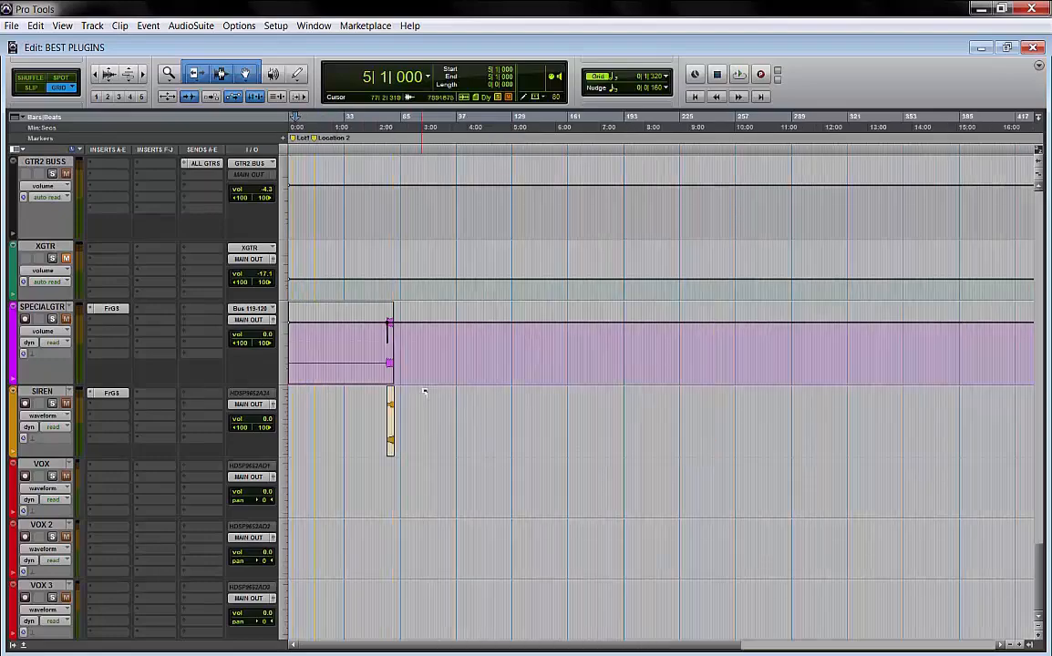
{"action": "key", "text": "t"}
{"action": "left_click", "coordinate": [443, 358]}
{"action": "key", "text": "t"}
{"action": "key", "text": "t"}
{"action": "key", "text": "t"}
{"action": "key", "text": "t"}
{"action": "key", "text": "t"}
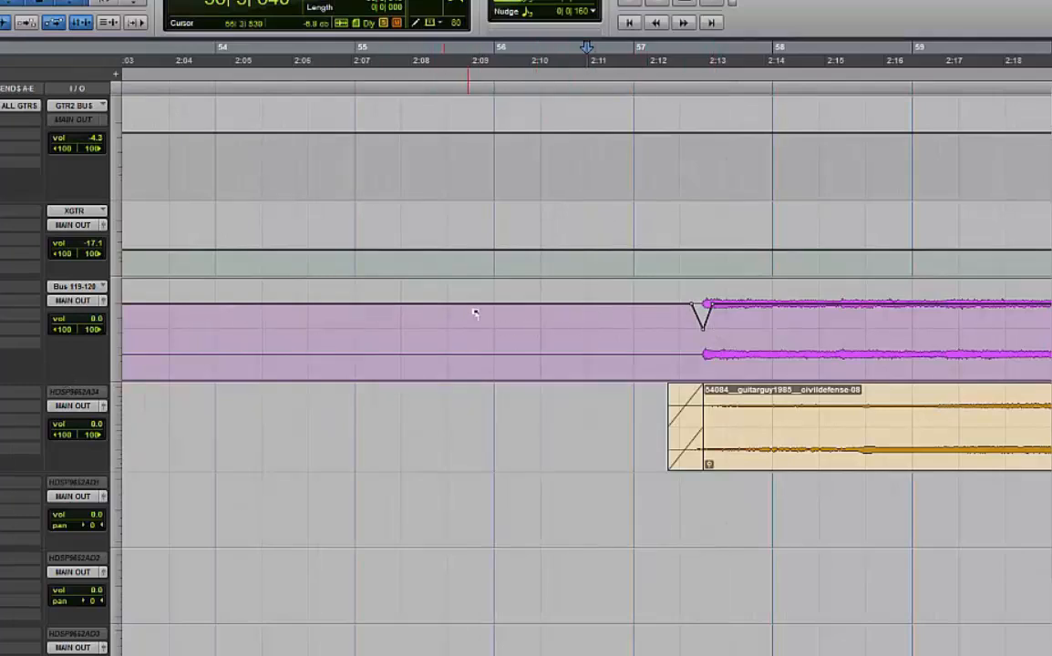
{"action": "left_click", "coordinate": [2, 293]}
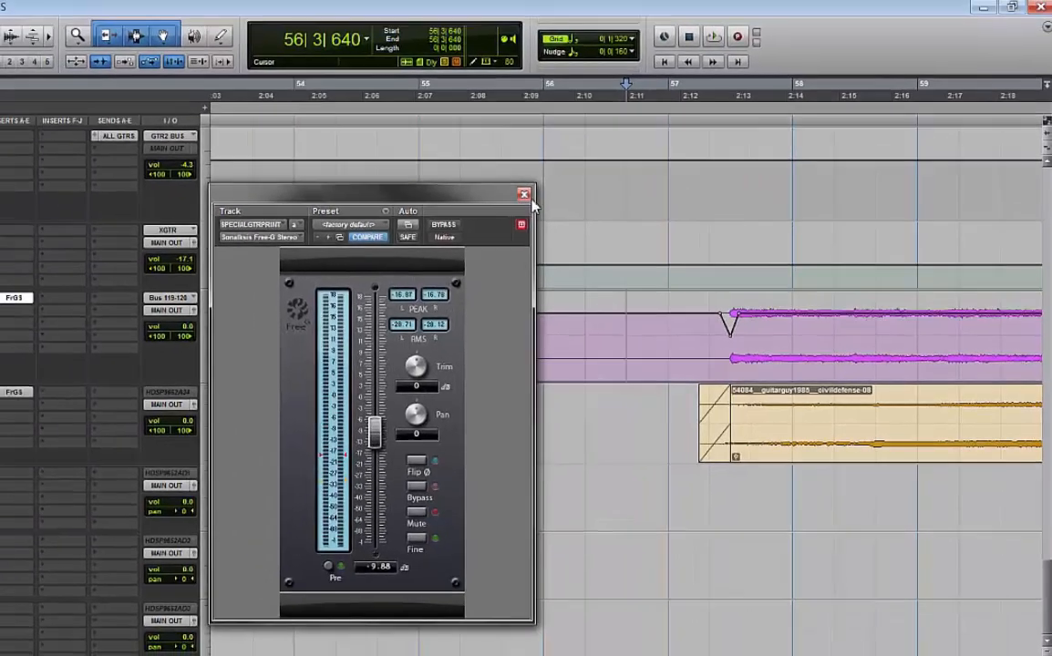
{"action": "left_click", "coordinate": [473, 170]}
Open the drum bus Free-G settings, set Fine Range to +/- 18dB, and close the settings
{"action": "scroll", "coordinate": [508, 306], "scroll_direction": "up", "scroll_amount": 15}
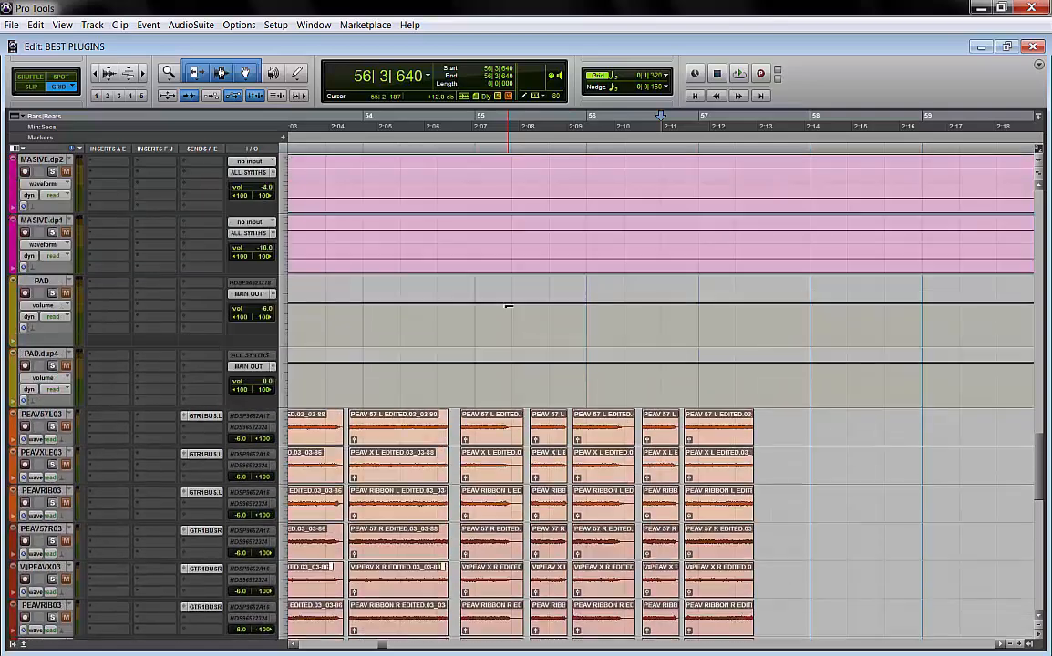
{"action": "scroll", "coordinate": [508, 307], "scroll_direction": "up", "scroll_amount": 5}
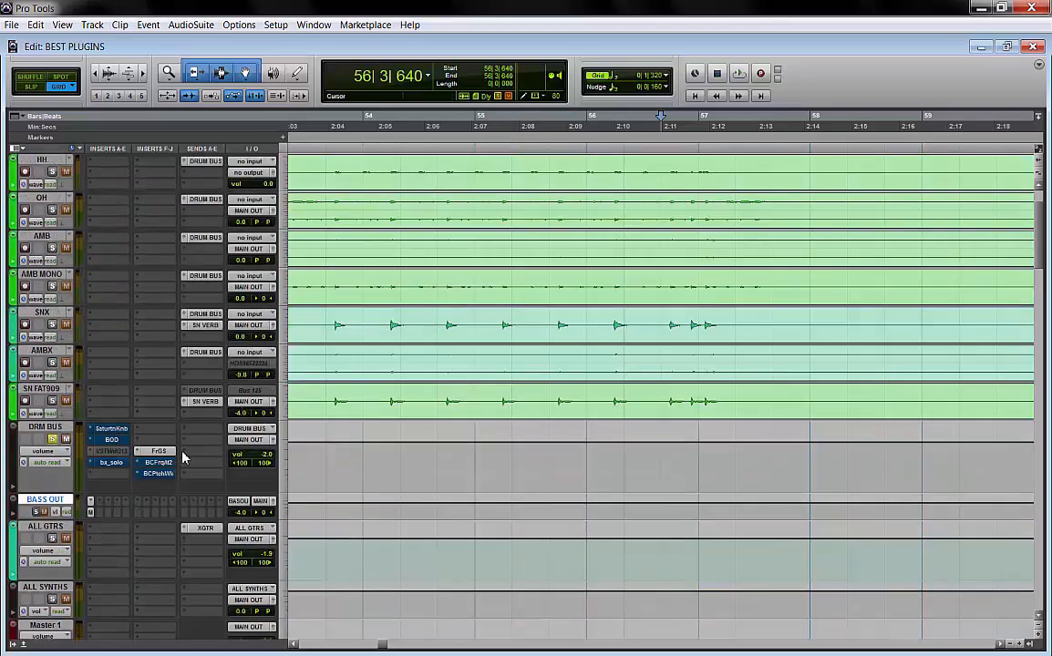
{"action": "left_click", "coordinate": [155, 451]}
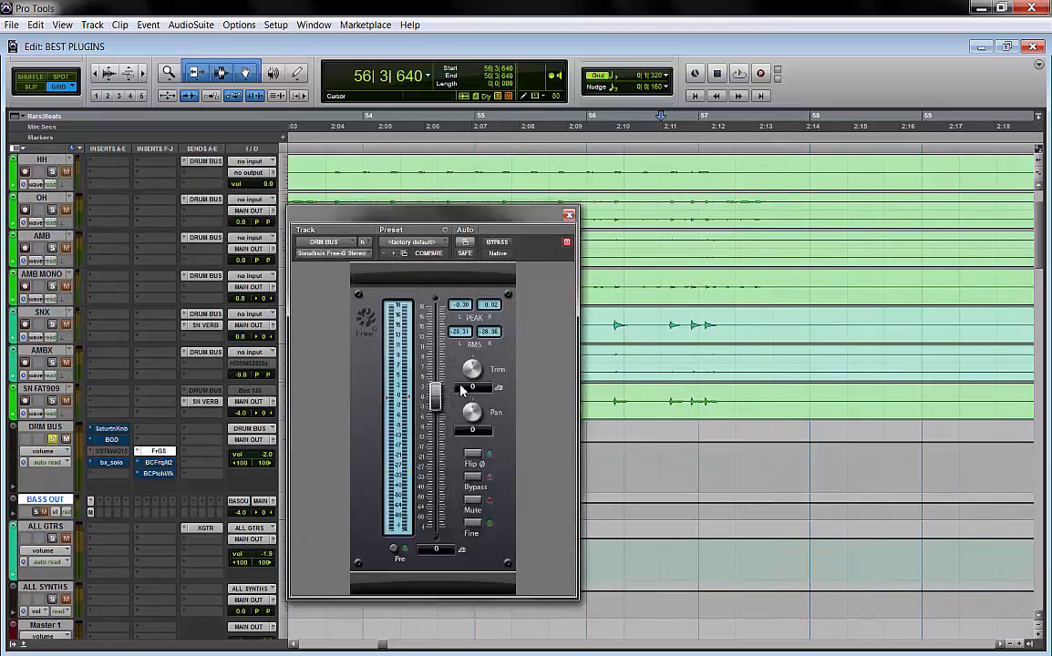
{"action": "left_click", "coordinate": [366, 320]}
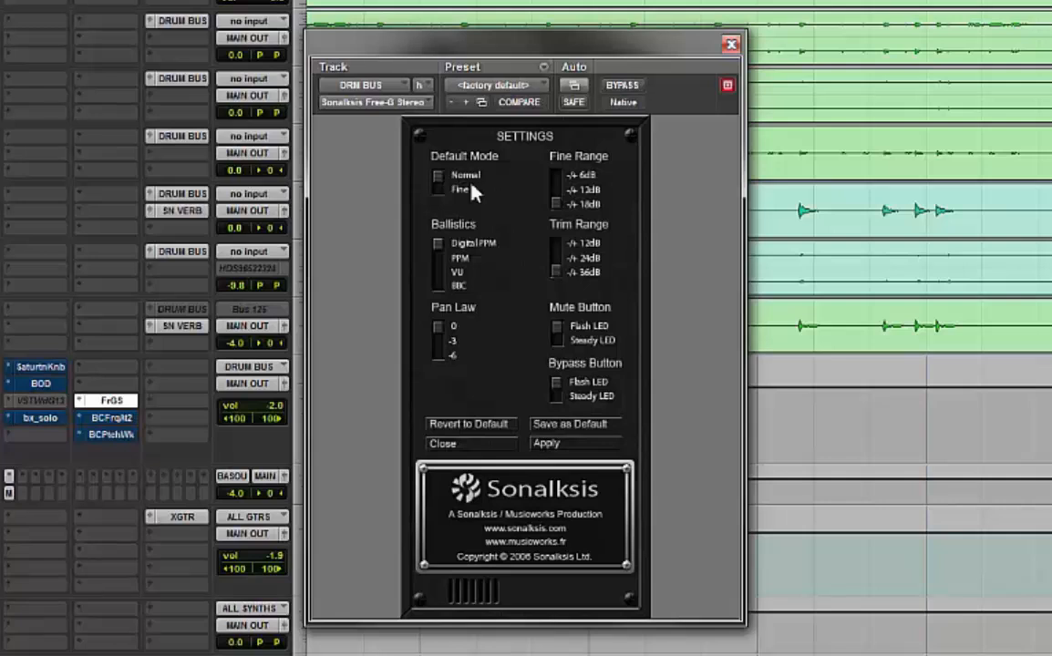
{"action": "left_click", "coordinate": [586, 204]}
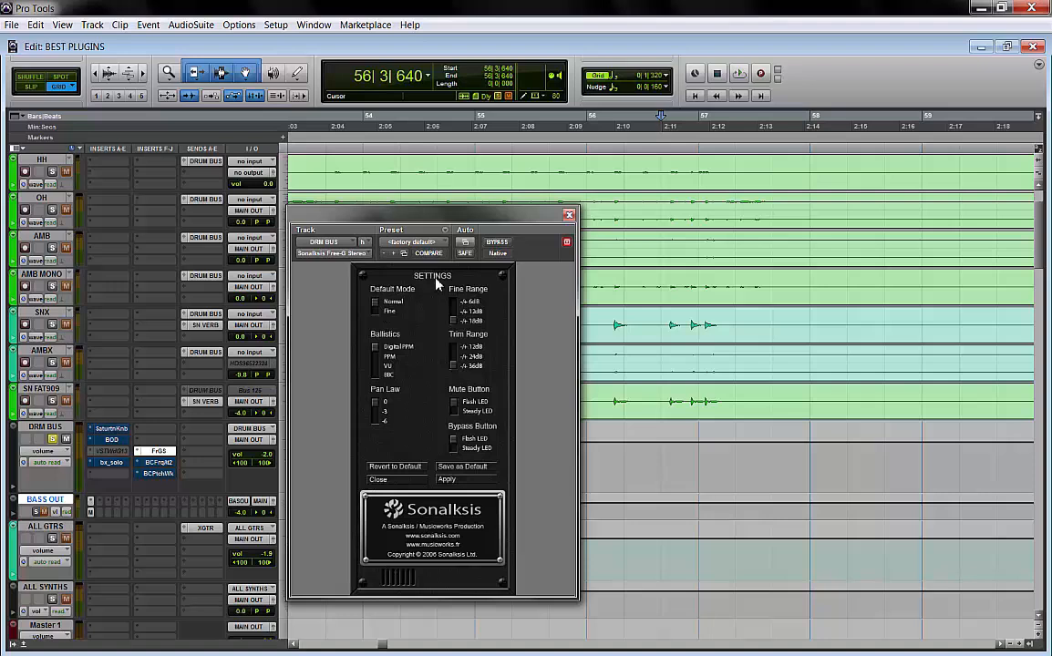
{"action": "left_click", "coordinate": [401, 480]}
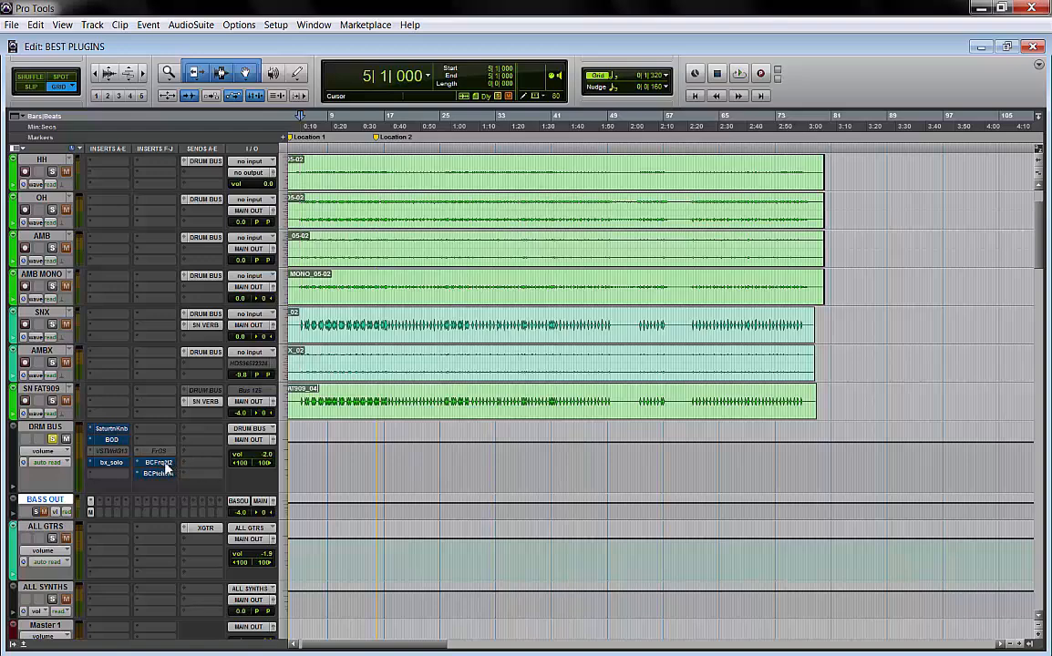
Activate Blue Cat's FreqAnalyst on the drum bus and open it in an enlarged window
{"action": "right_click", "coordinate": [166, 467]}
{"action": "left_click", "coordinate": [168, 469]}
{"action": "left_click", "coordinate": [161, 463]}
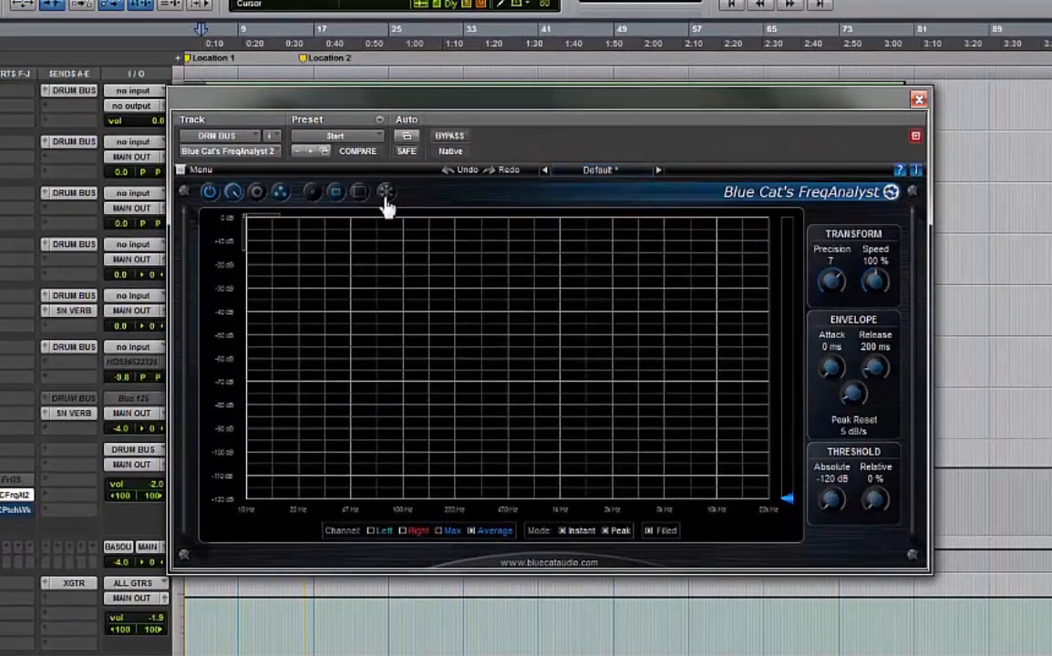
{"action": "left_click", "coordinate": [313, 199]}
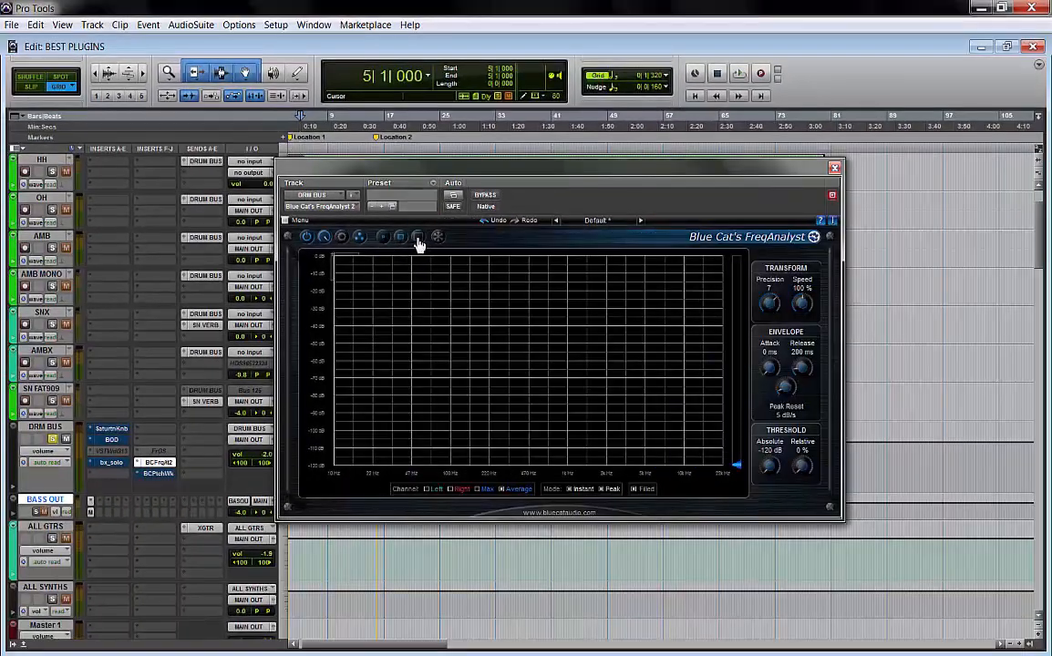
{"action": "left_click", "coordinate": [399, 226]}
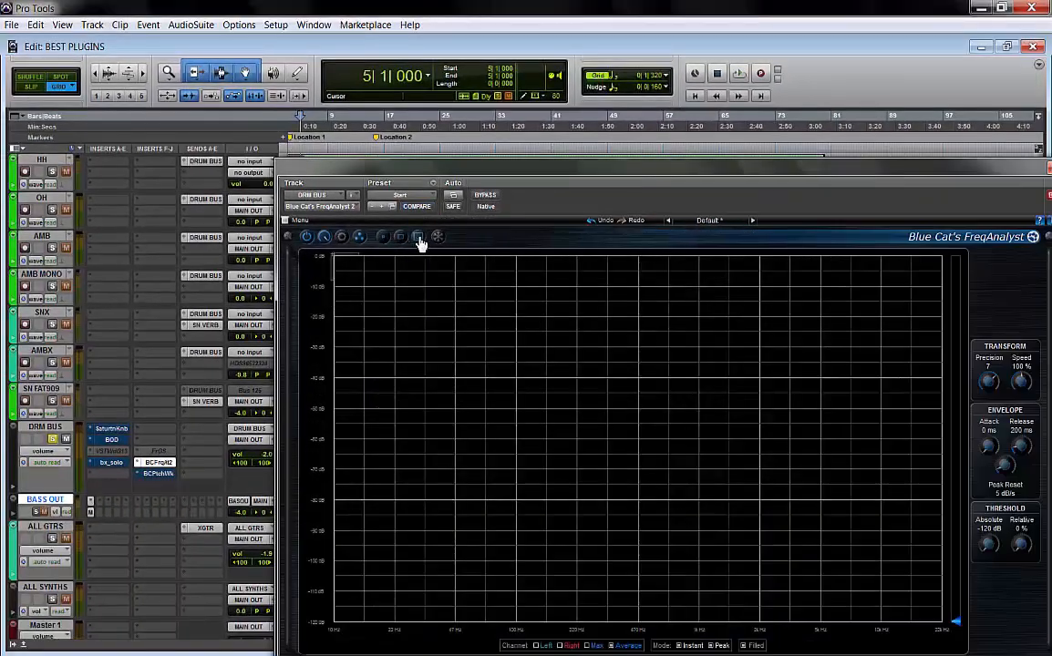
{"action": "left_click_drag", "start_coordinate": [553, 170], "coordinate": [499, 72]}
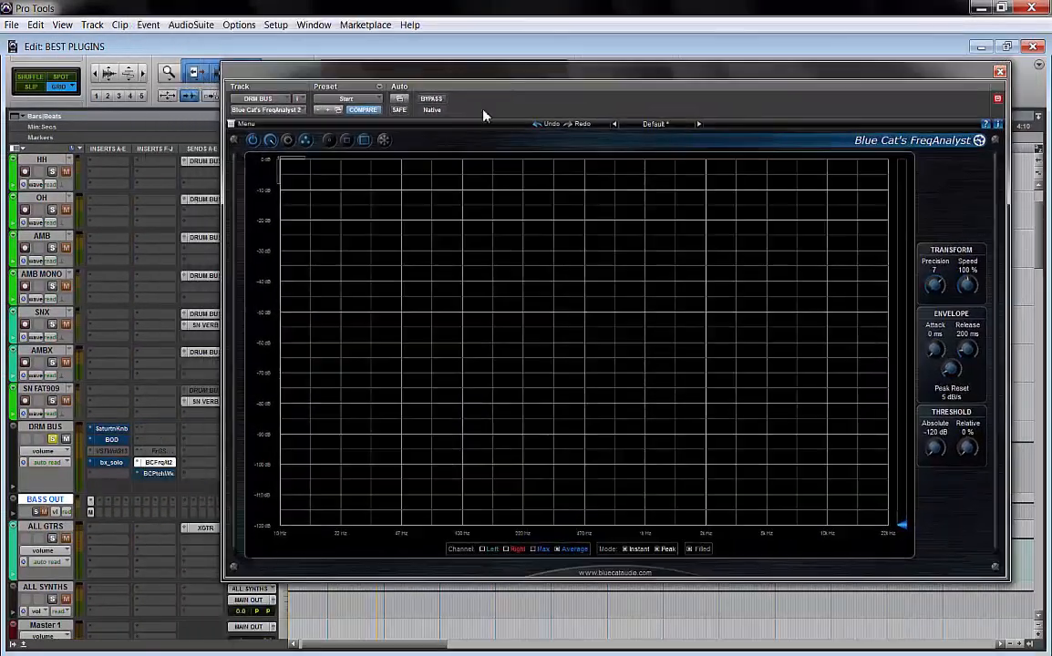
Play the session and watch the drum bus spectrum, switching the analyzer's display size and position
{"action": "key", "text": "space"}
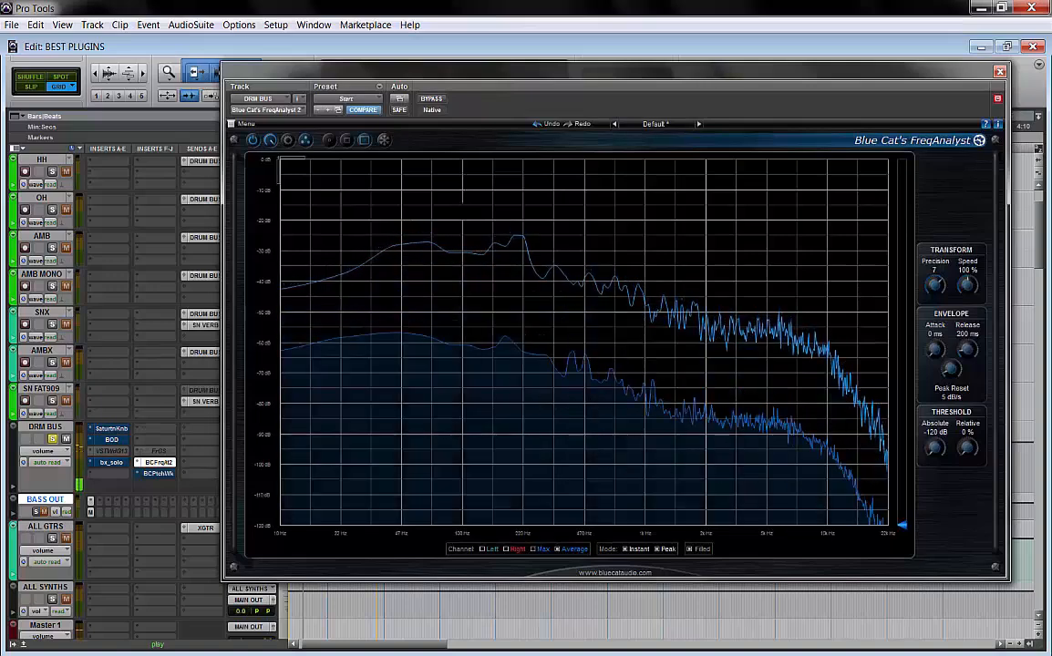
{"action": "left_click", "coordinate": [386, 143]}
{"action": "left_click", "coordinate": [385, 142]}
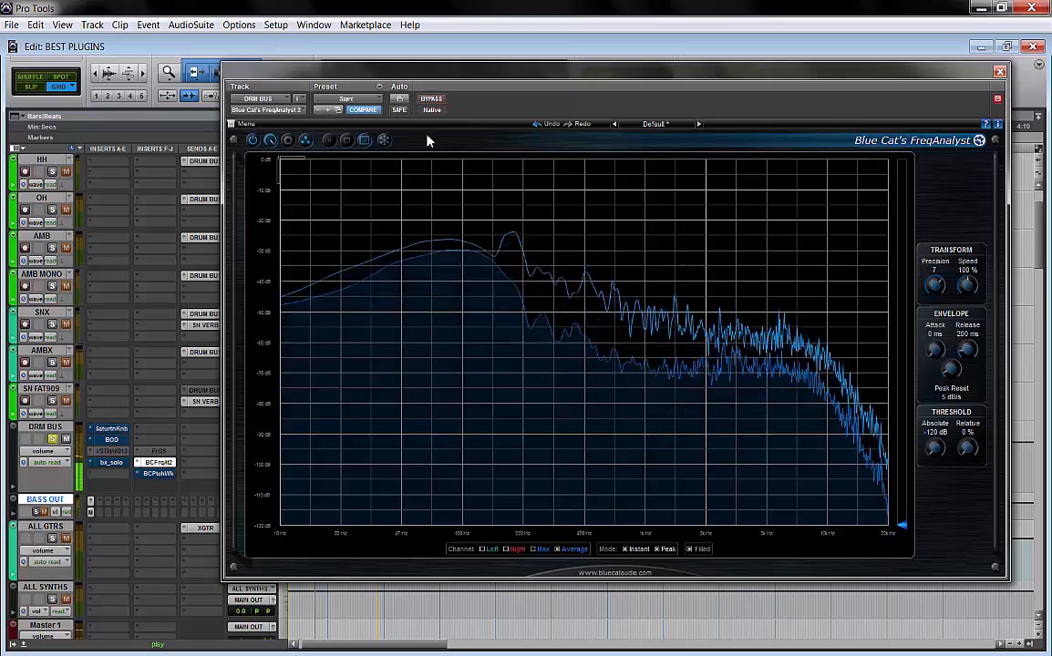
{"action": "left_click", "coordinate": [347, 143]}
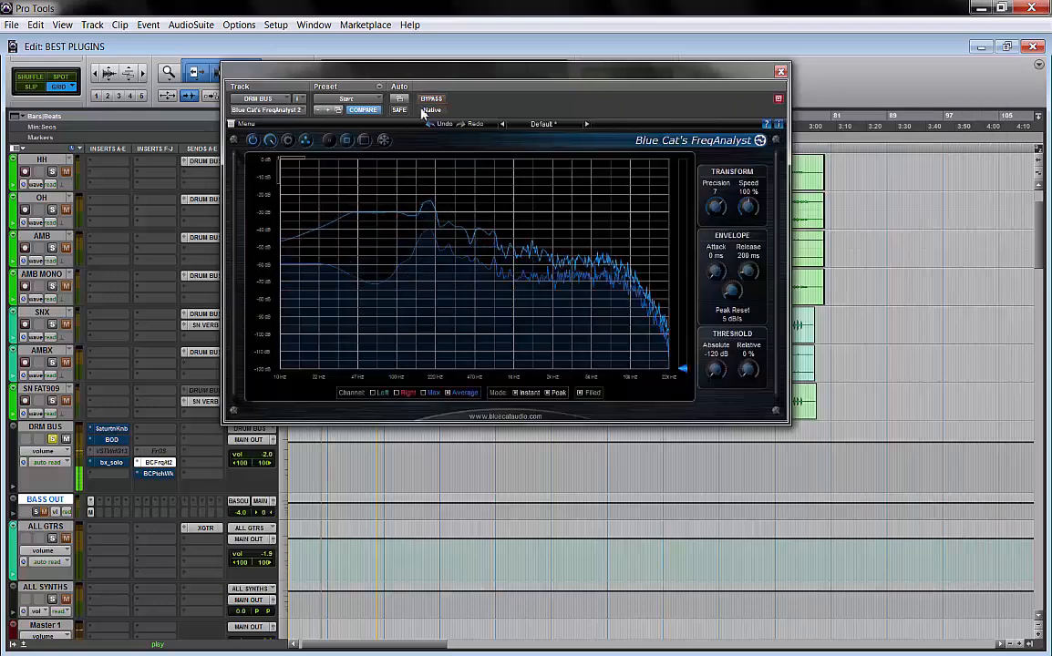
{"action": "left_click_drag", "start_coordinate": [437, 73], "coordinate": [427, 150]}
{"action": "mouse_move", "coordinate": [260, 219]}
{"action": "left_mouse_down"}
{"action": "mouse_move", "coordinate": [264, 256]}
{"action": "mouse_move", "coordinate": [272, 207]}
{"action": "left_mouse_up"}
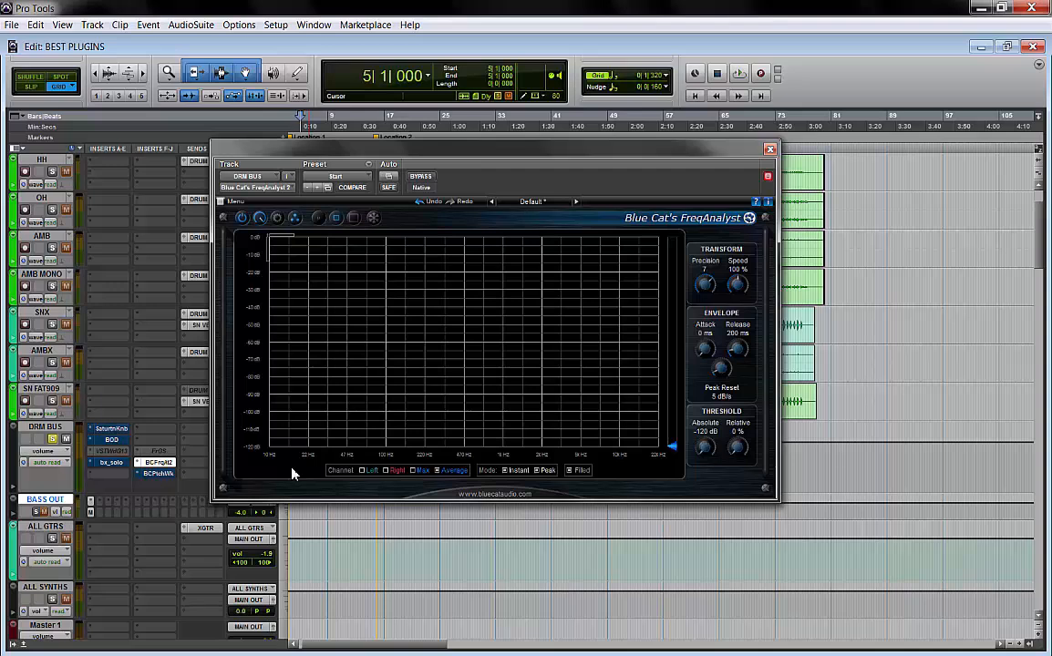
Make the FreqAnalyst insert inactive and close its window
{"action": "right_click", "coordinate": [161, 466]}
{"action": "left_click", "coordinate": [164, 470]}
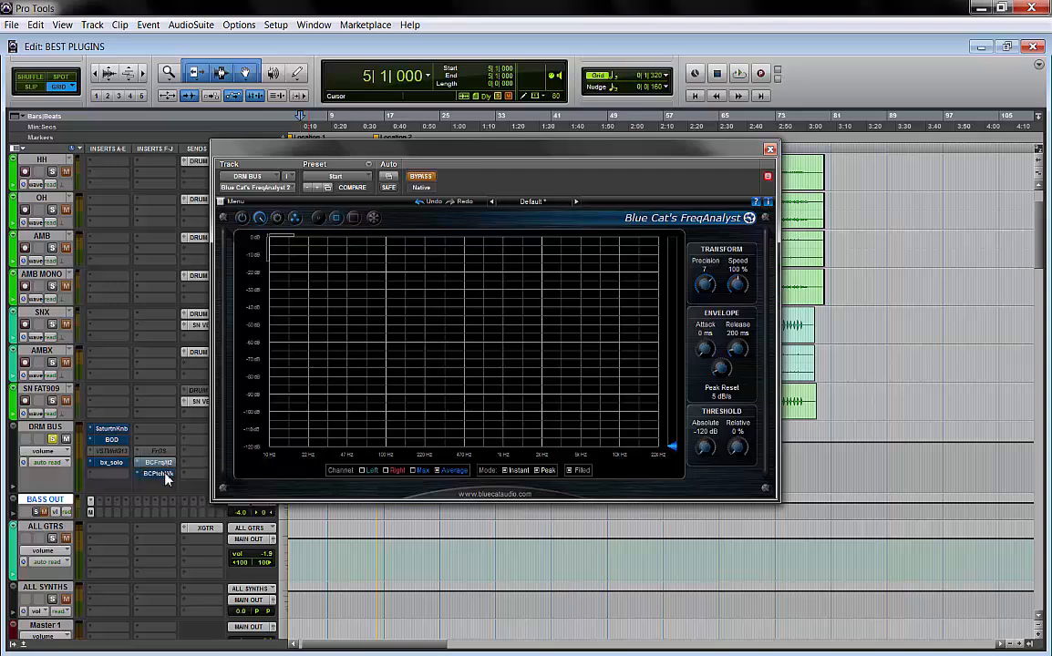
{"action": "left_click", "coordinate": [160, 465]}
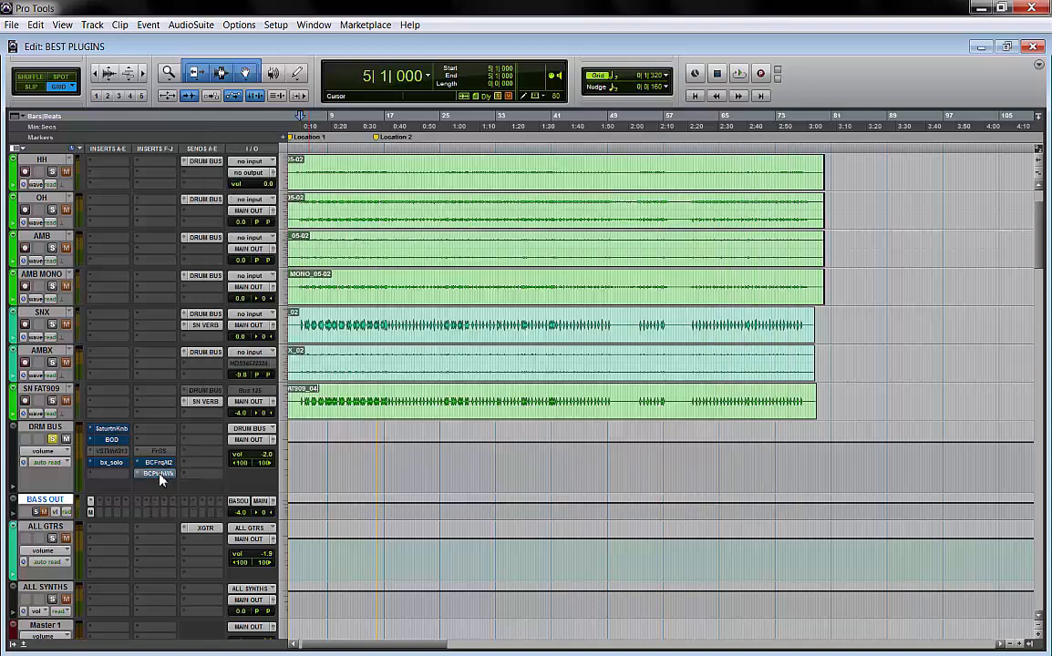
Open Blue Cat's PatchWork on the drum bus and switch off its bypass
{"action": "left_click", "coordinate": [160, 476]}
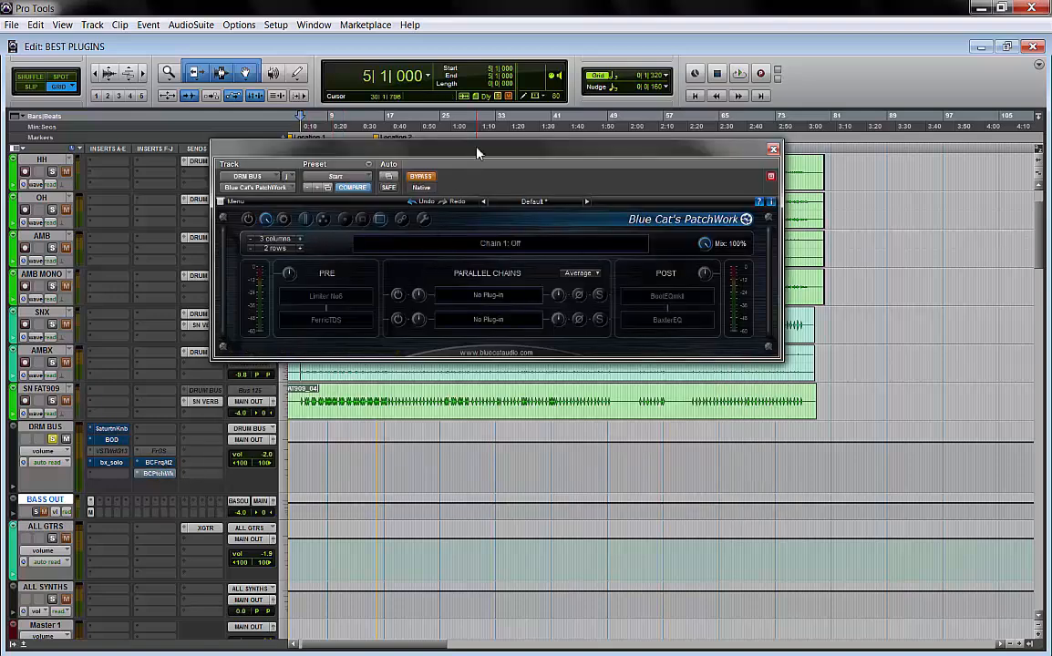
{"action": "left_click_drag", "start_coordinate": [476, 152], "coordinate": [501, 205]}
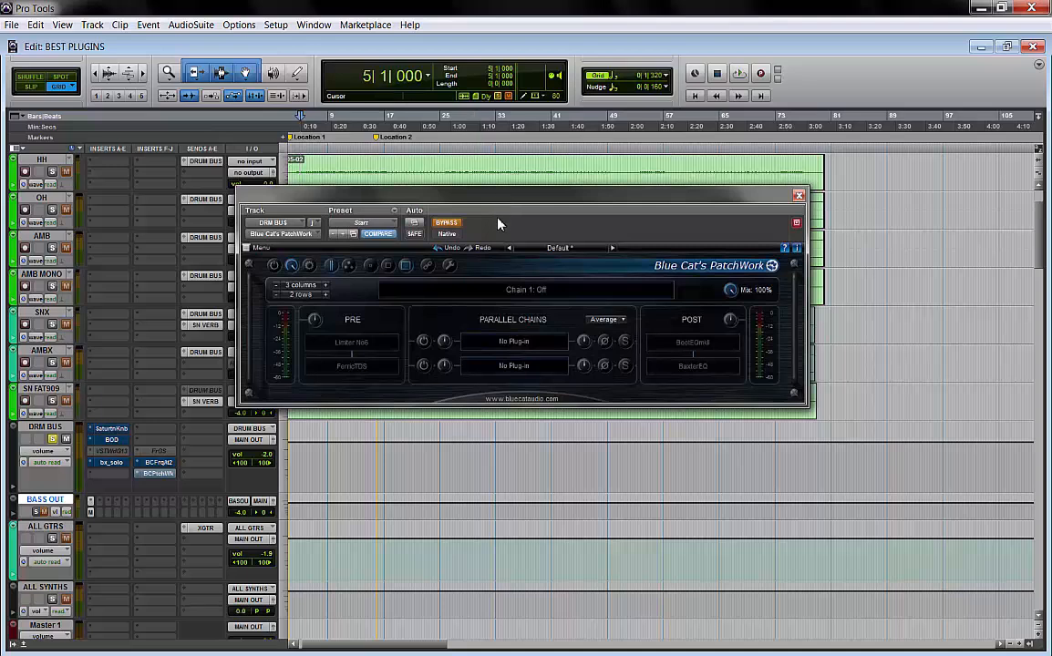
{"action": "left_click", "coordinate": [447, 223]}
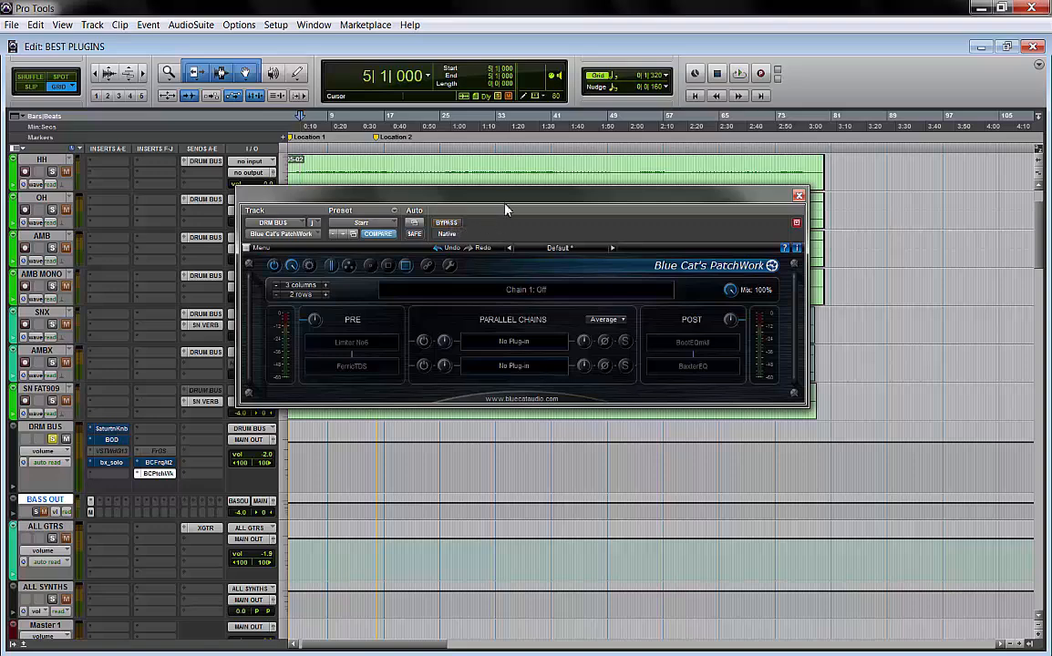
Open the Limiter No6 plugin loaded in PatchWork's first pre-chain slot
{"action": "left_click_drag", "start_coordinate": [506, 210], "coordinate": [508, 180]}
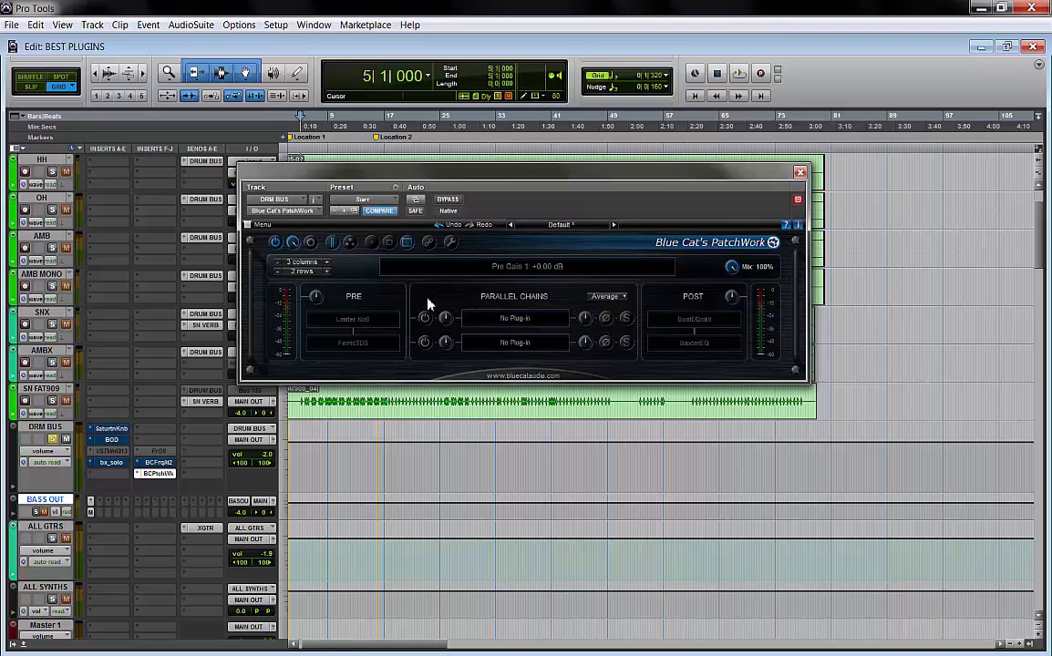
{"action": "mouse_move", "coordinate": [374, 327]}
{"action": "left_click", "coordinate": [392, 324]}
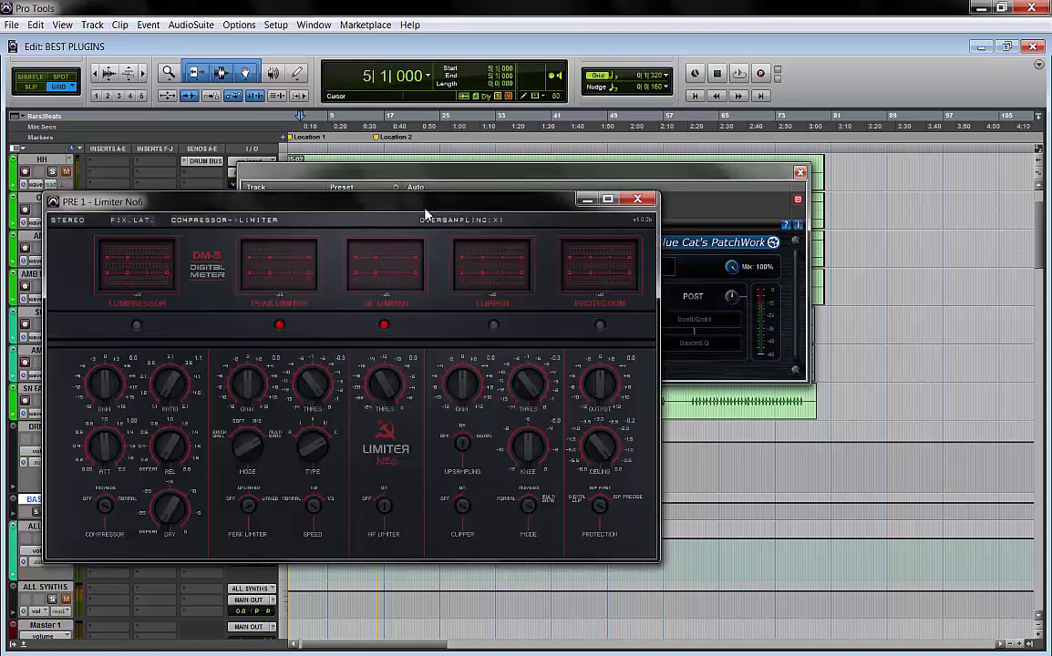
Reposition the Limiter No6 window and adjust the peak limiter's Mode and Type knobs
{"action": "left_click_drag", "start_coordinate": [425, 214], "coordinate": [607, 164]}
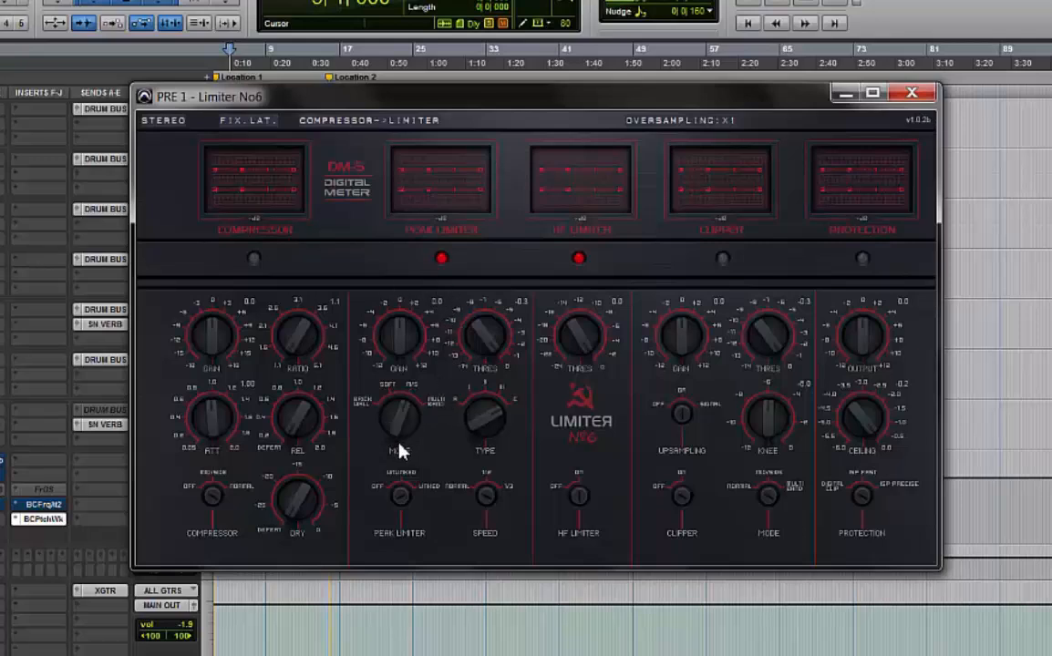
{"action": "left_click_drag", "start_coordinate": [399, 444], "coordinate": [396, 500]}
{"action": "left_click_drag", "start_coordinate": [474, 422], "coordinate": [476, 547]}
{"action": "left_click", "coordinate": [732, 124]}
Toggle the compressor/limiter processing order back and forth and close the Limiter No6 window
{"action": "left_click", "coordinate": [389, 134]}
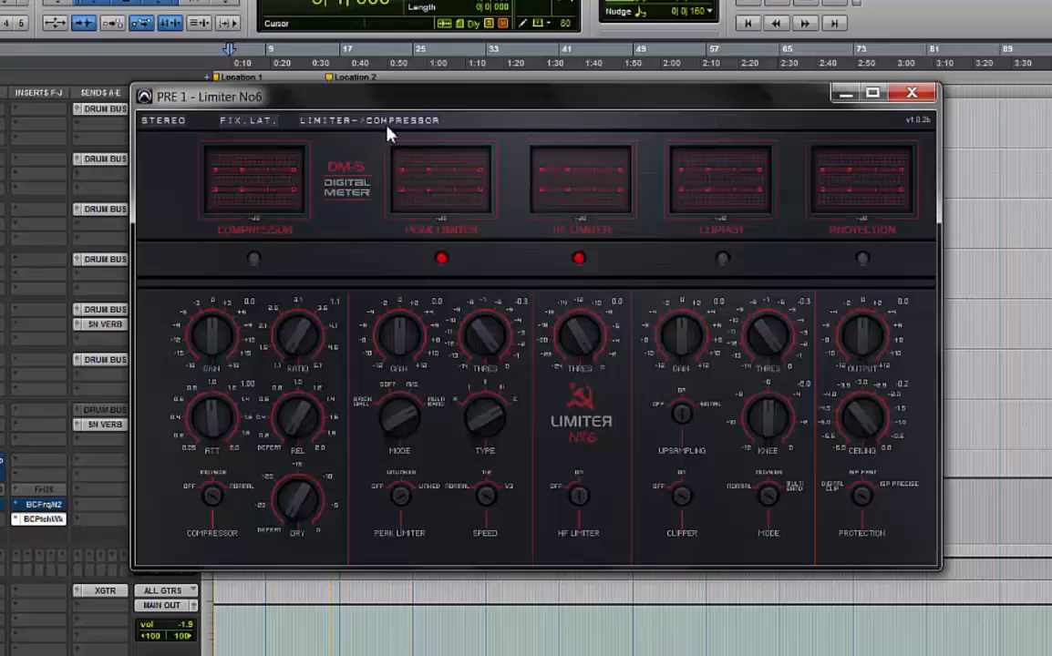
{"action": "left_click", "coordinate": [389, 134]}
{"action": "left_click", "coordinate": [390, 132]}
{"action": "left_click", "coordinate": [390, 132]}
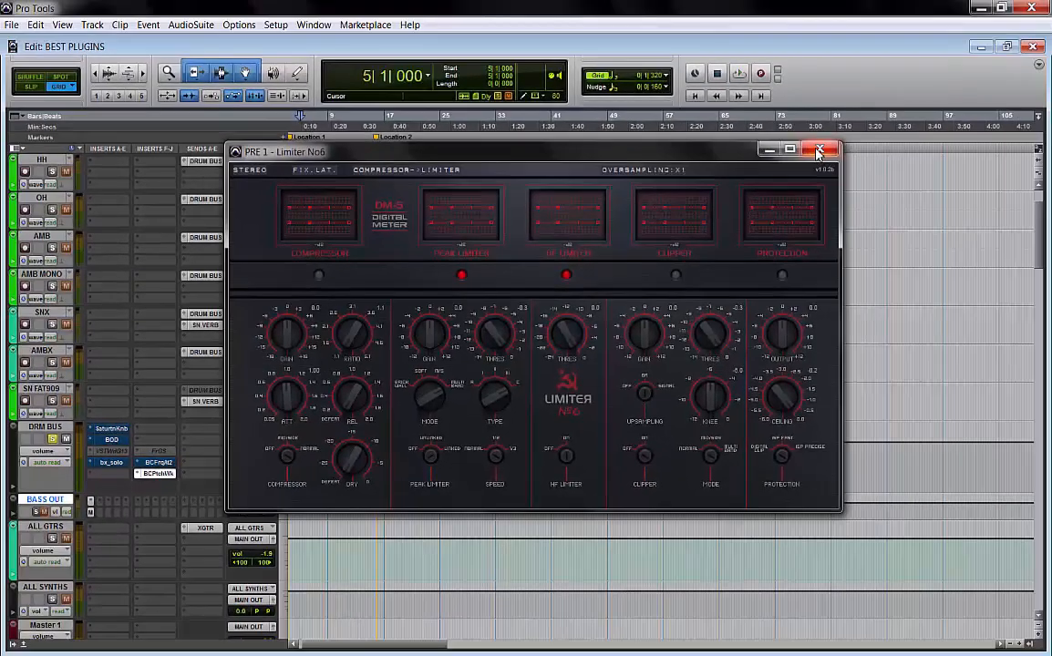
{"action": "left_click", "coordinate": [819, 151]}
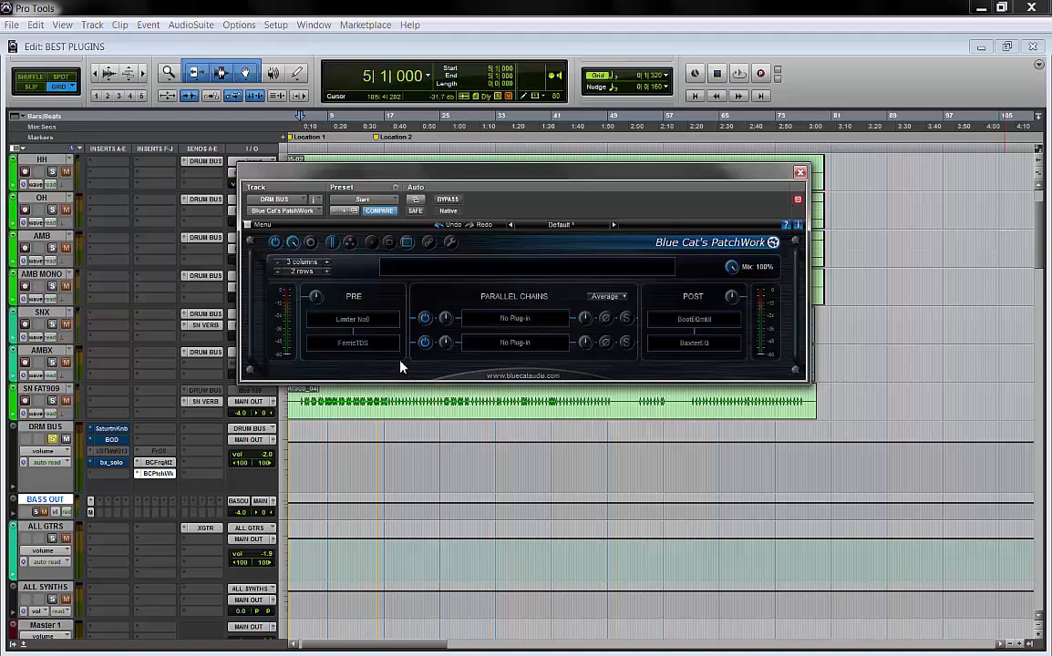
Open the FerricTDS editor from PatchWork's second pre-chain slot
{"action": "mouse_move", "coordinate": [396, 352]}
{"action": "left_click", "coordinate": [394, 346]}
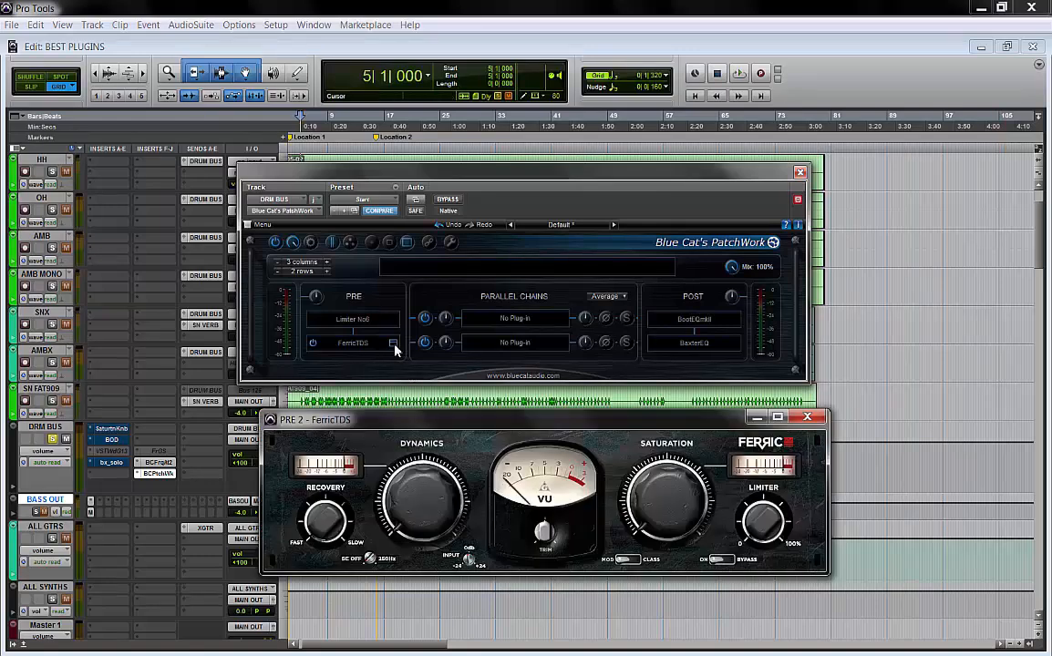
{"action": "left_click_drag", "start_coordinate": [444, 426], "coordinate": [424, 405]}
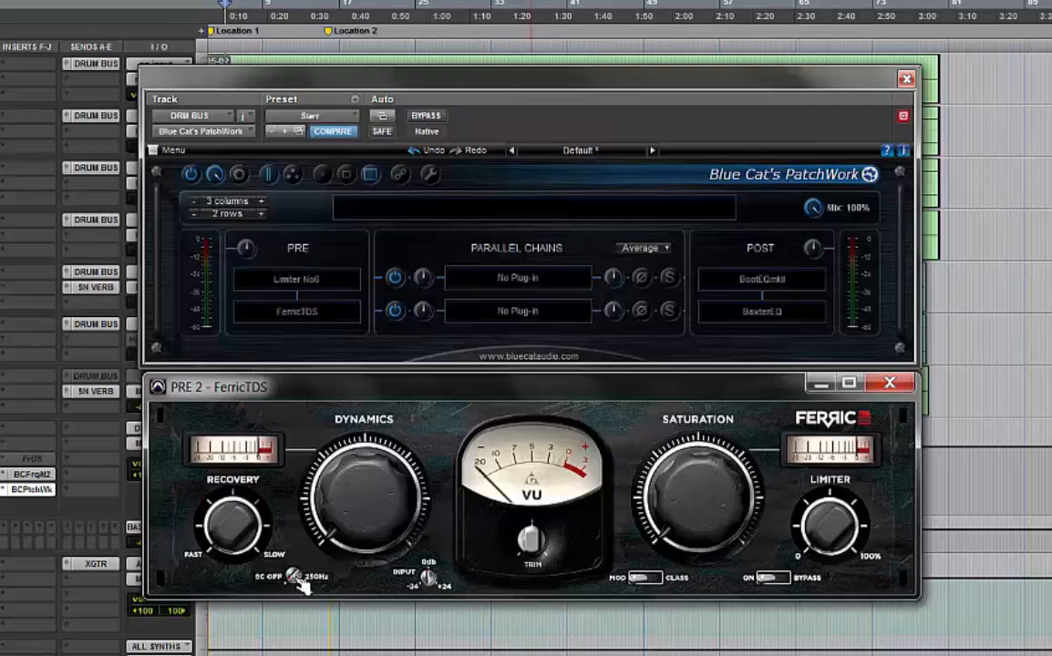
Switch FerricTDS's sidechain filter to 250Hz and start playback
{"action": "left_click_drag", "start_coordinate": [351, 539], "coordinate": [366, 486]}
{"action": "left_click", "coordinate": [96, 509]}
{"action": "key", "text": "space"}
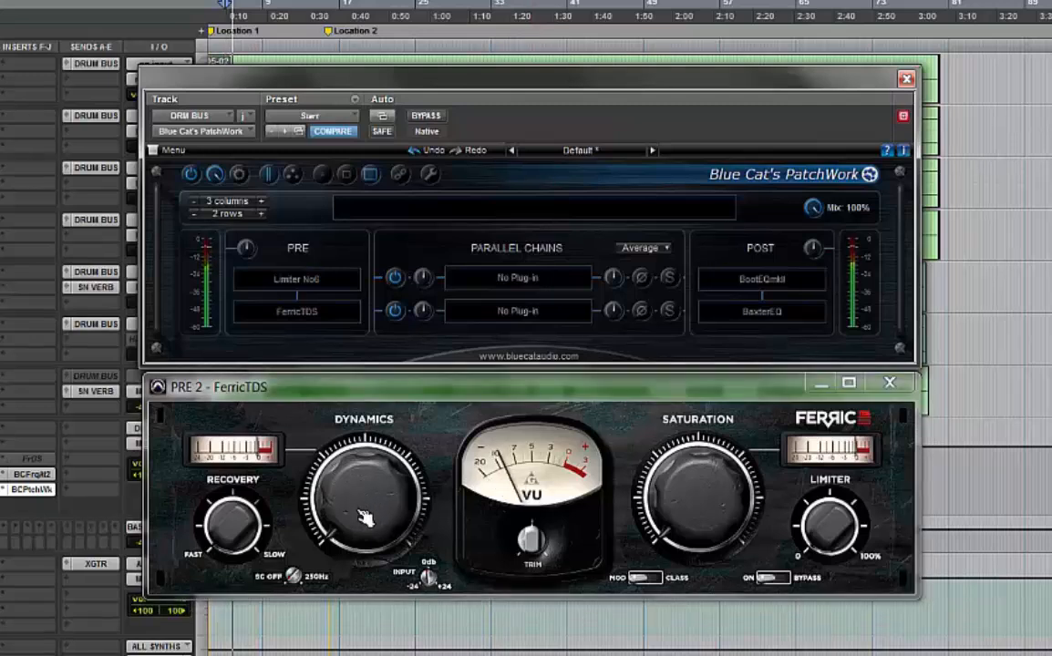
Turn up FerricTDS's Dynamics knob and toggle its PatchWork slot on and off to compare
{"action": "left_click_drag", "start_coordinate": [363, 516], "coordinate": [401, 1]}
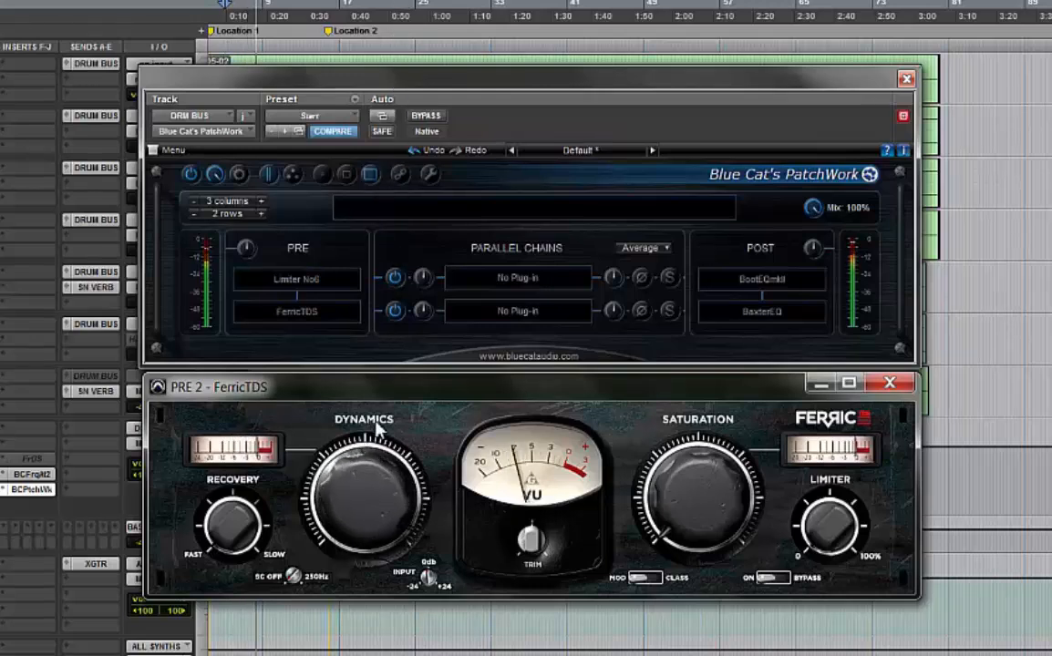
{"action": "left_click_drag", "start_coordinate": [355, 502], "coordinate": [363, 254]}
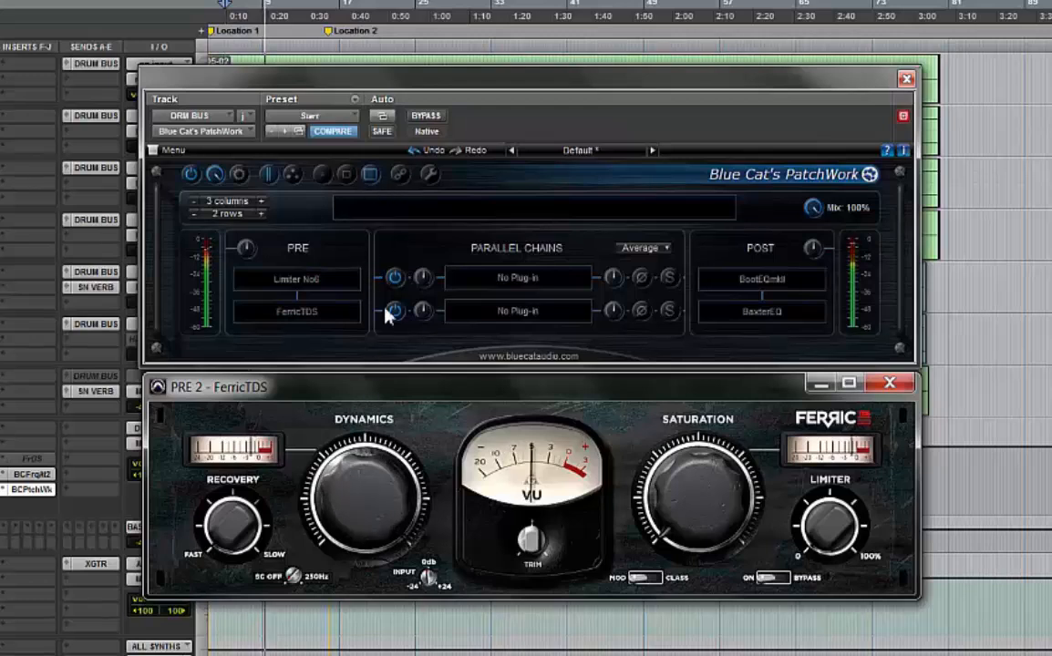
{"action": "mouse_move", "coordinate": [258, 326]}
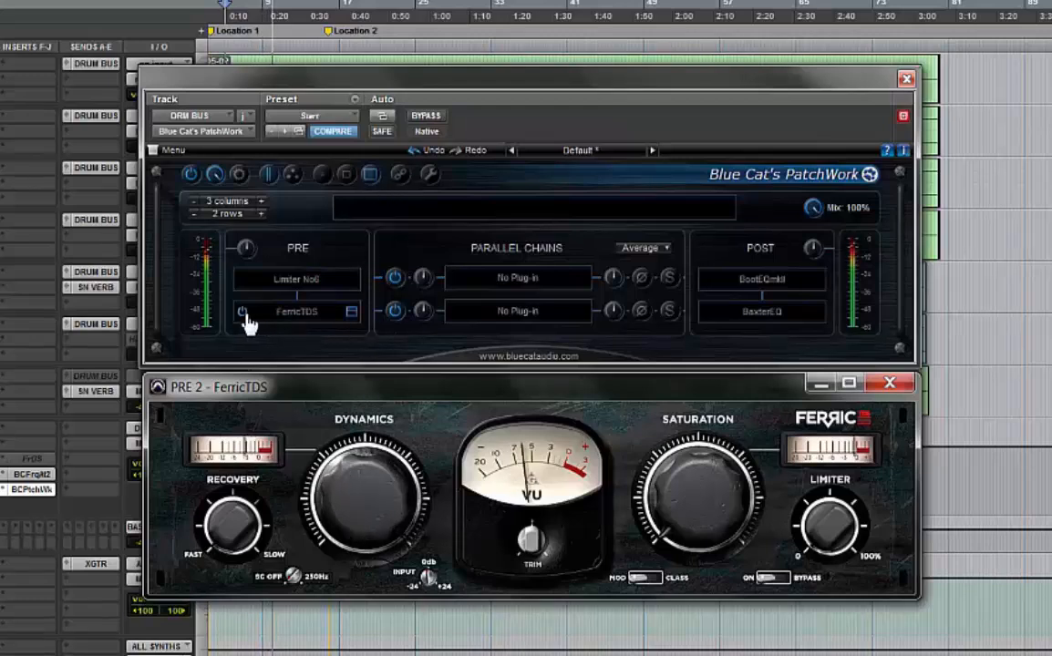
{"action": "left_click", "coordinate": [244, 314]}
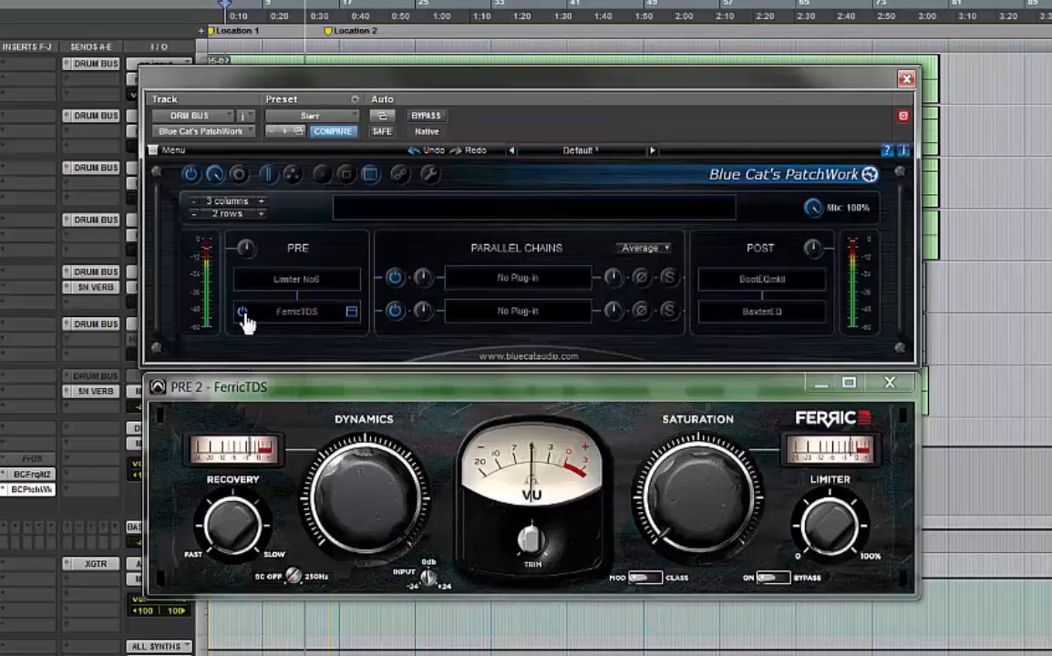
{"action": "mouse_move", "coordinate": [244, 315]}
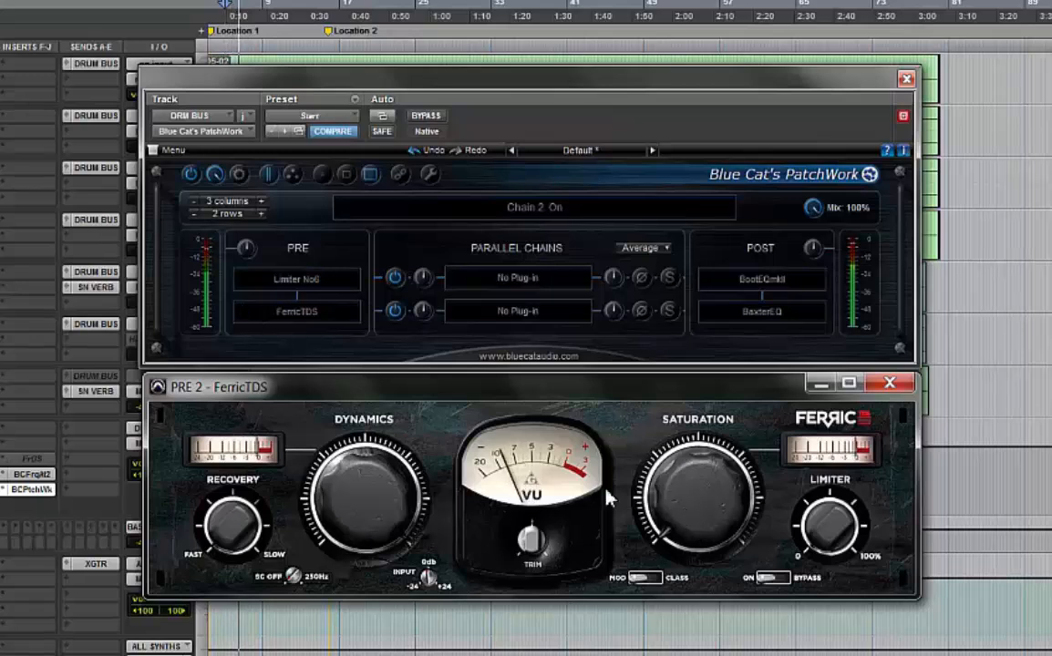
{"action": "left_click", "coordinate": [243, 314]}
{"action": "left_click", "coordinate": [243, 315]}
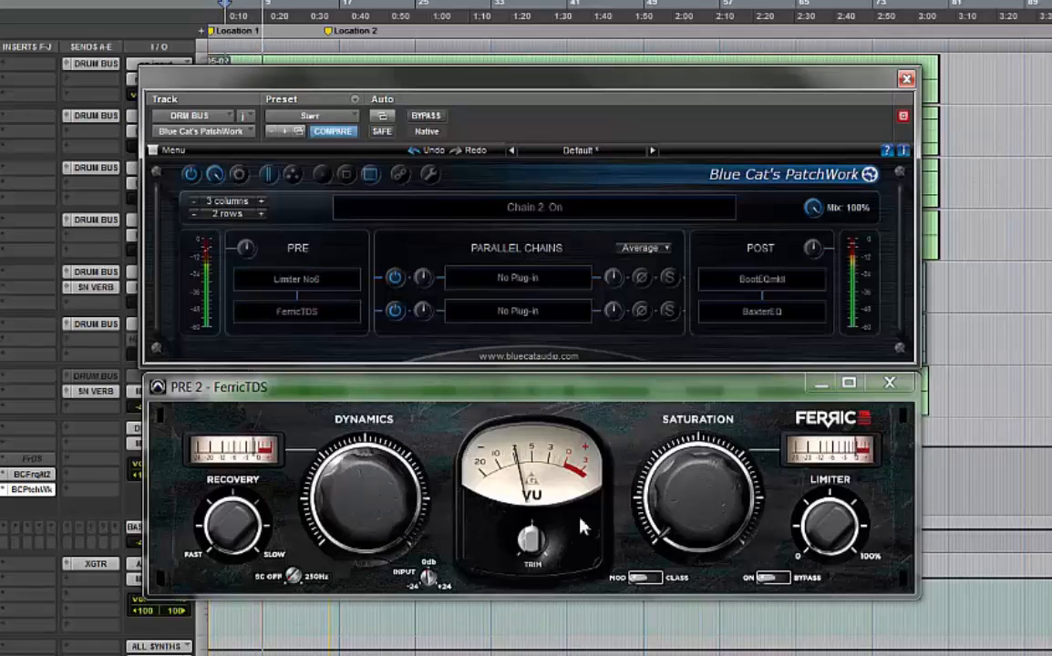
Turn up the Saturation and Limiter knobs, toggling the FerricTDS slot to compare
{"action": "left_click_drag", "start_coordinate": [697, 529], "coordinate": [700, 2]}
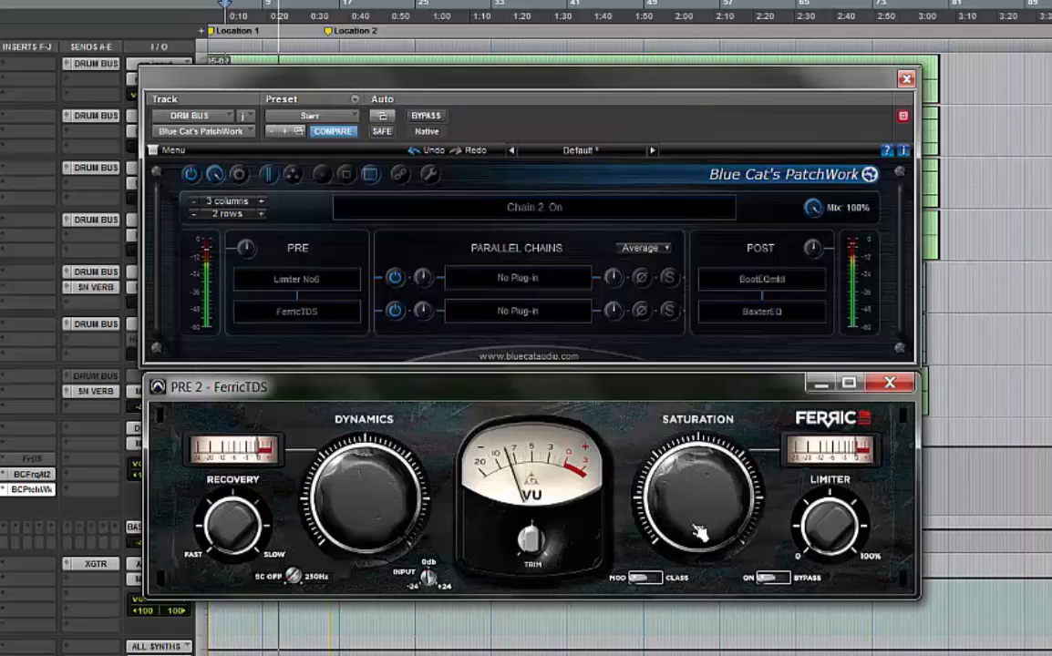
{"action": "mouse_move", "coordinate": [250, 312]}
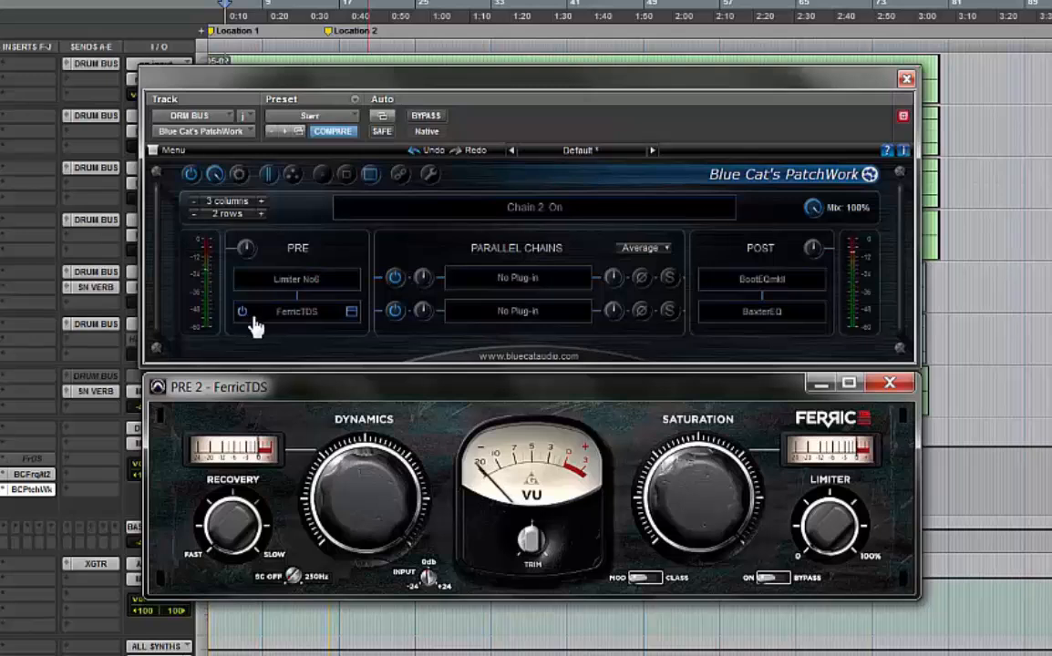
{"action": "left_click", "coordinate": [243, 312]}
{"action": "left_click_drag", "start_coordinate": [402, 437], "coordinate": [374, 452]}
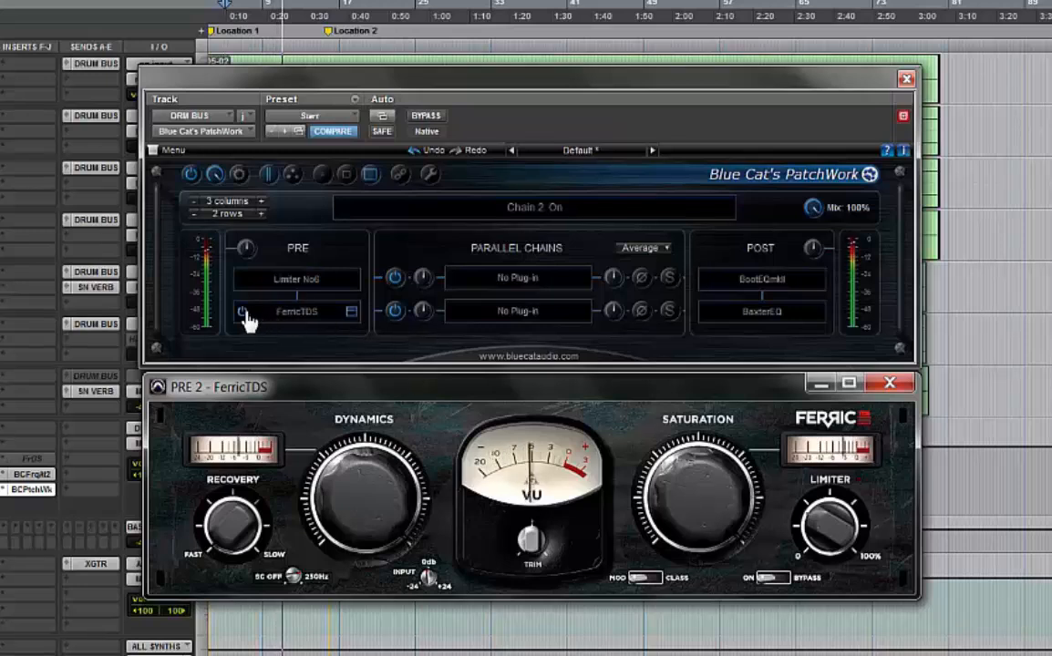
Bypass the FerricTDS slot in PatchWork and close its editor window
{"action": "left_click", "coordinate": [245, 313]}
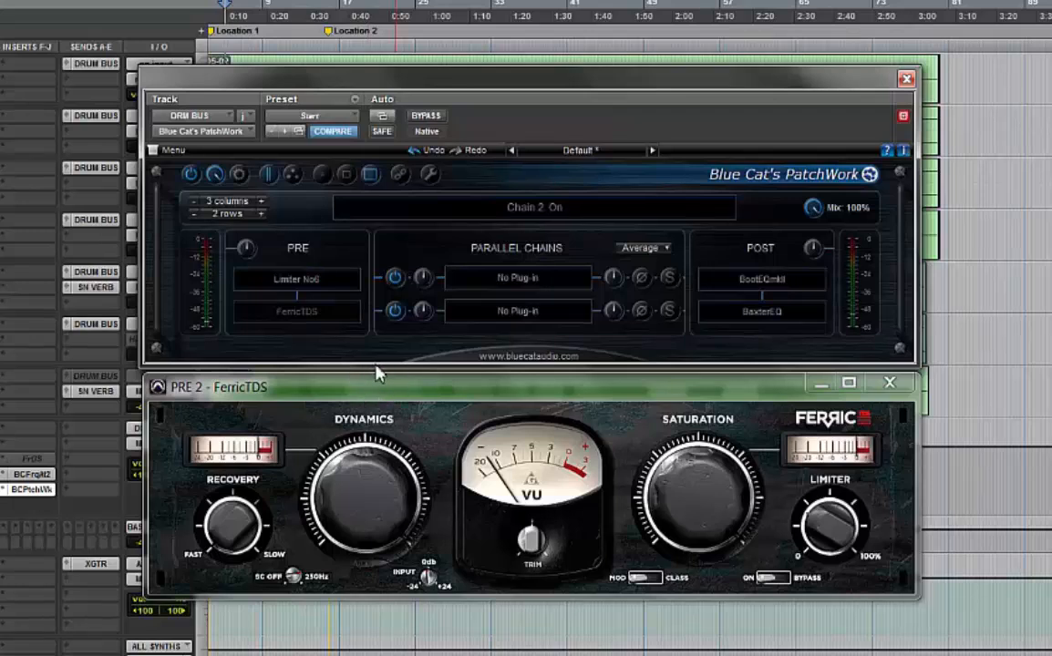
{"action": "mouse_move", "coordinate": [251, 280]}
{"action": "left_click", "coordinate": [889, 383]}
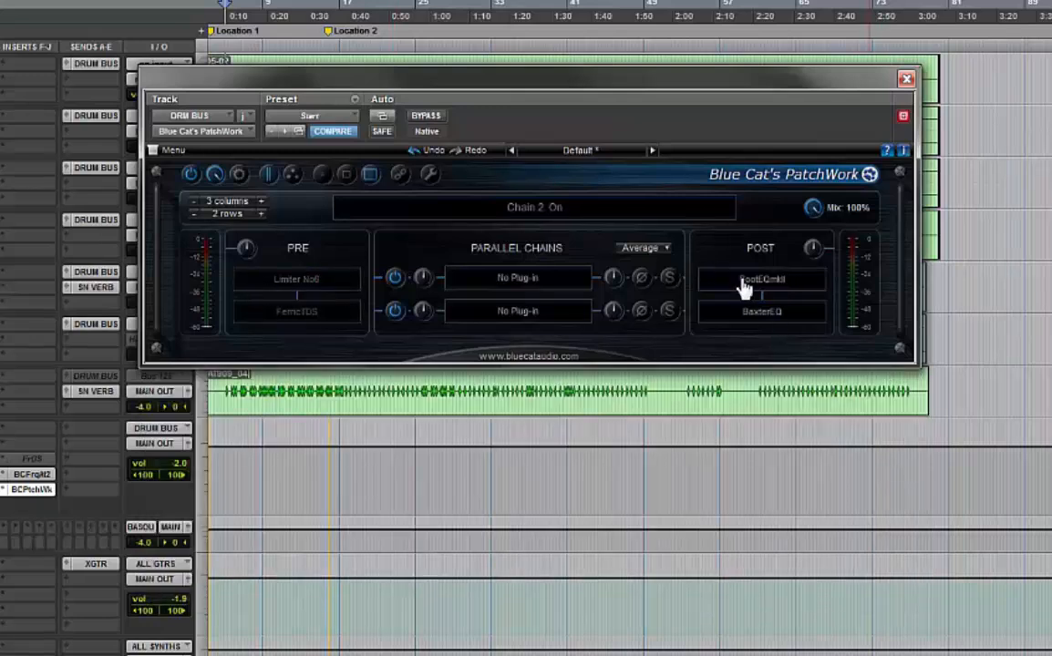
Open the BootEQ mkII editor from PatchWork's first post-chain slot and reposition its window
{"action": "mouse_move", "coordinate": [770, 290]}
{"action": "left_click", "coordinate": [818, 283]}
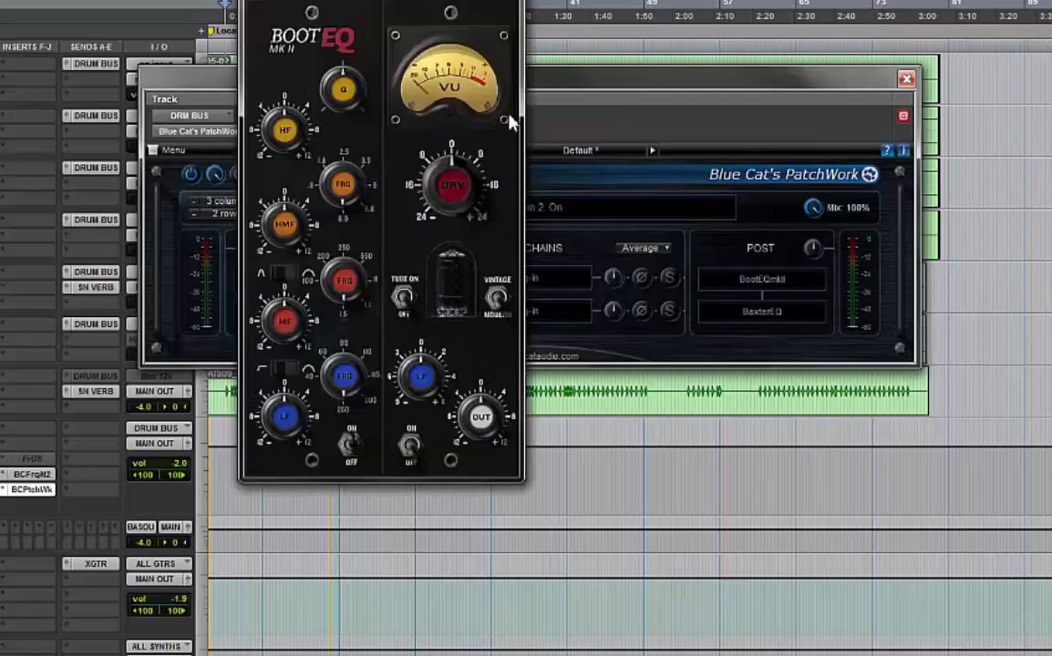
{"action": "left_click_drag", "start_coordinate": [319, 1], "coordinate": [400, 115]}
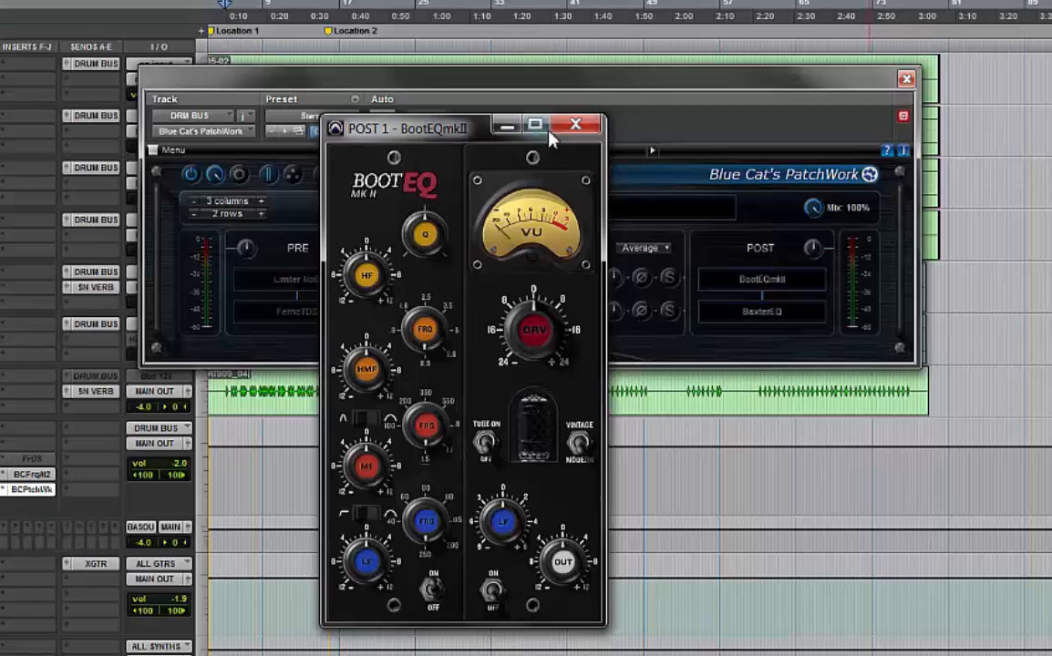
{"action": "left_click_drag", "start_coordinate": [429, 132], "coordinate": [318, 132]}
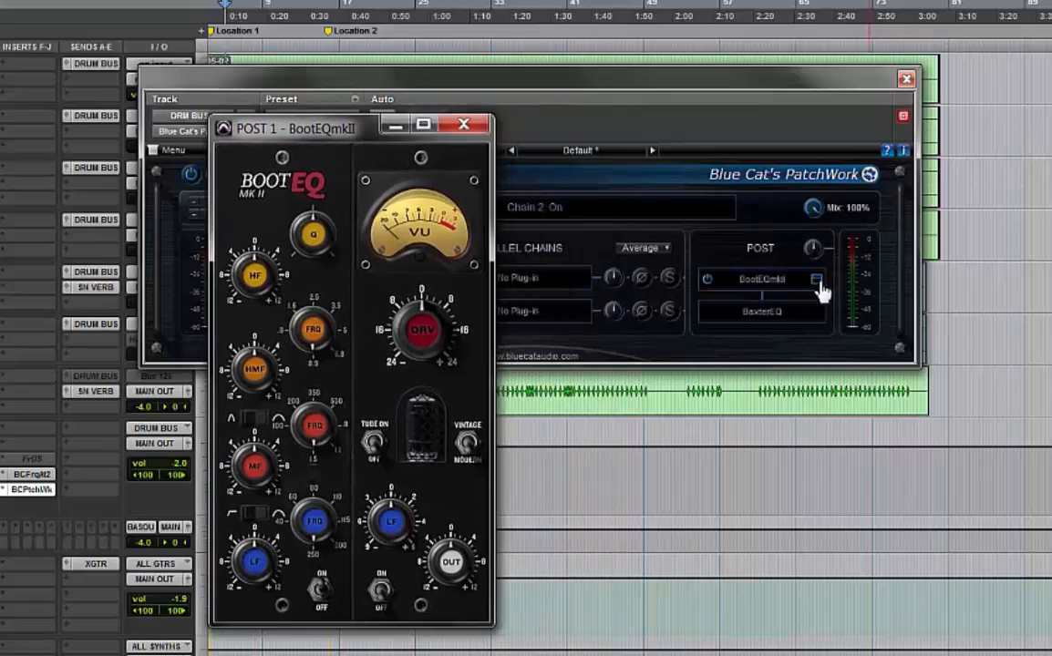
Load the Subbass boost preset into the BootEQ mkII slot
{"action": "left_click", "coordinate": [819, 282]}
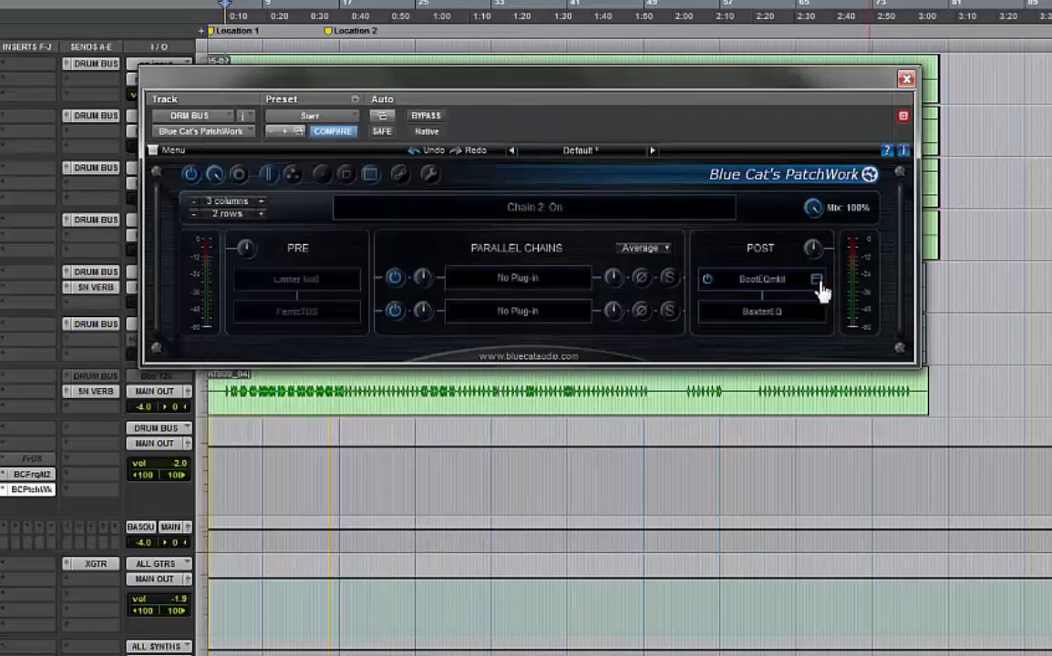
{"action": "left_click", "coordinate": [819, 283]}
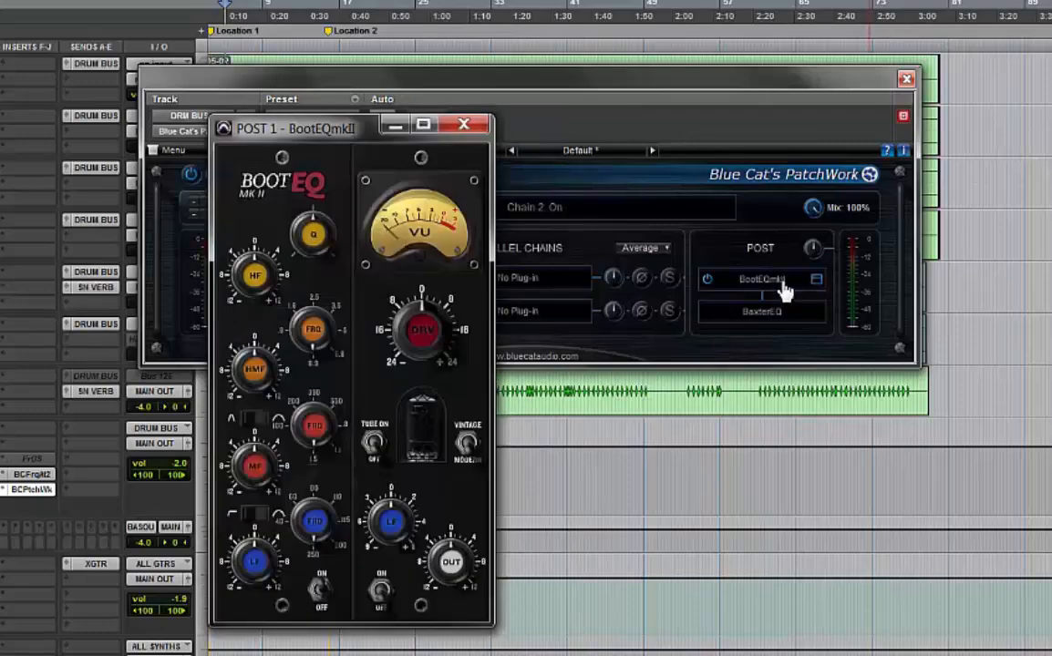
{"action": "right_click", "coordinate": [785, 290]}
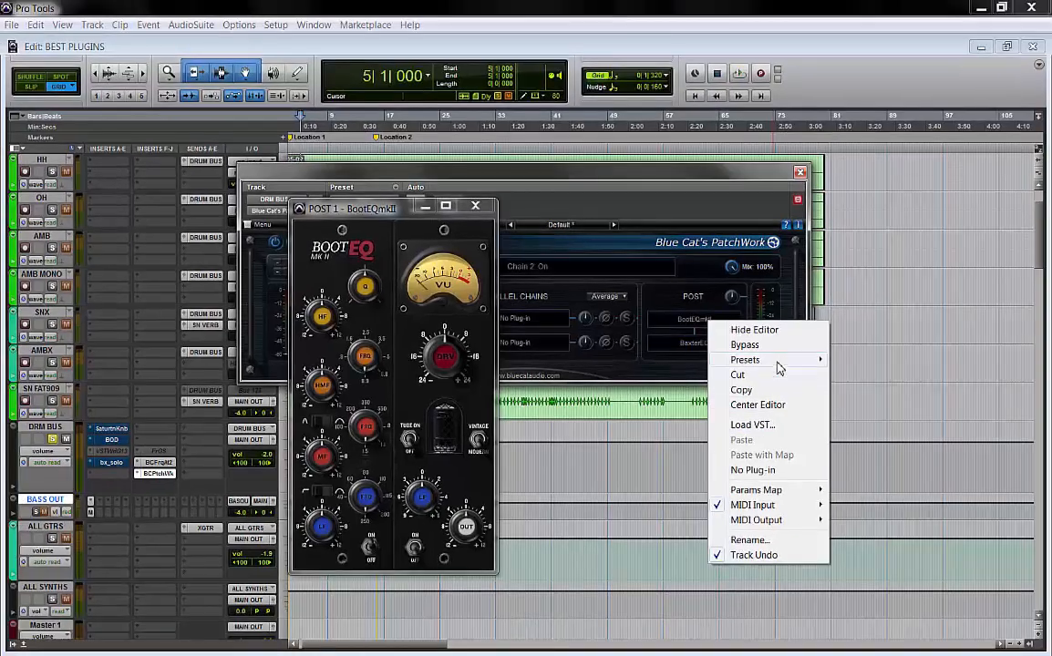
{"action": "mouse_move", "coordinate": [893, 337]}
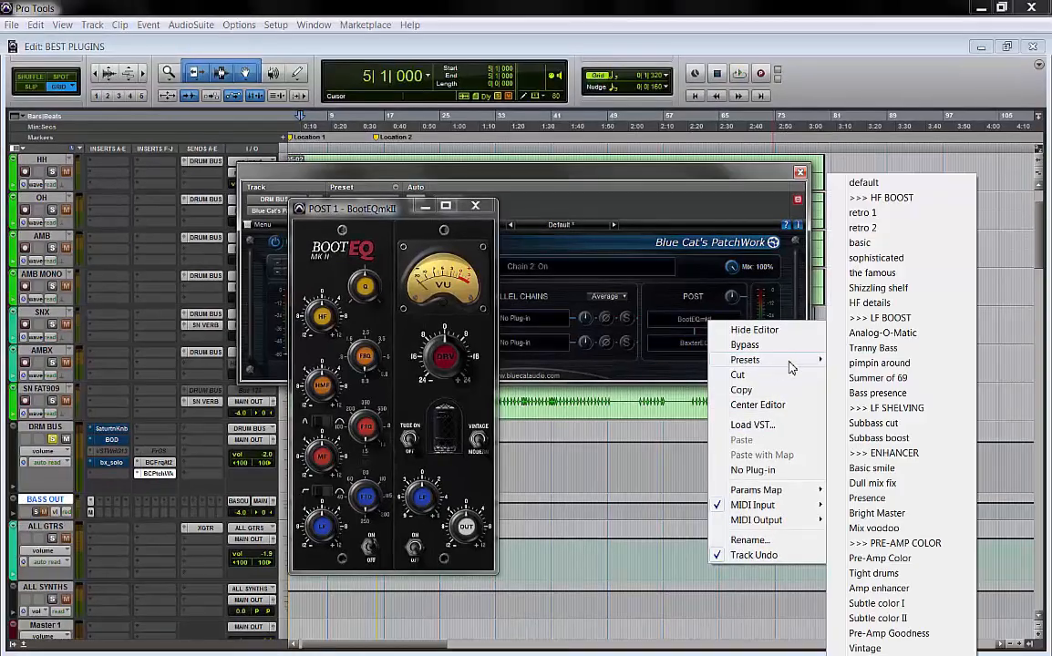
{"action": "left_click", "coordinate": [898, 439]}
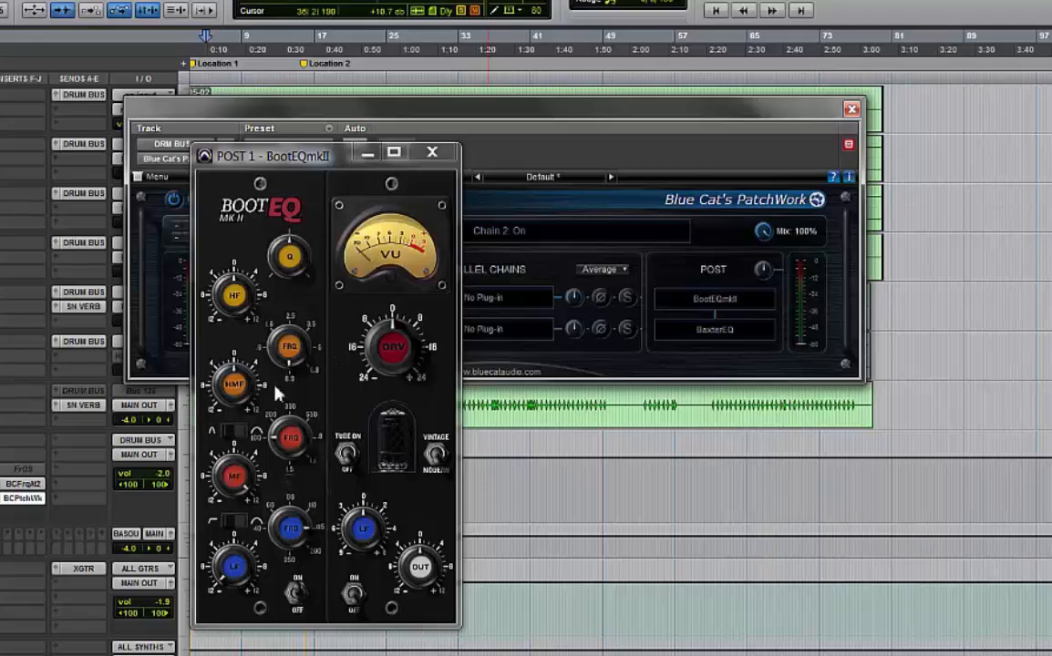
Toggle the BootEQ mkII slot on and off during playback and close its editor
{"action": "left_click", "coordinate": [663, 302]}
{"action": "key", "text": "space"}
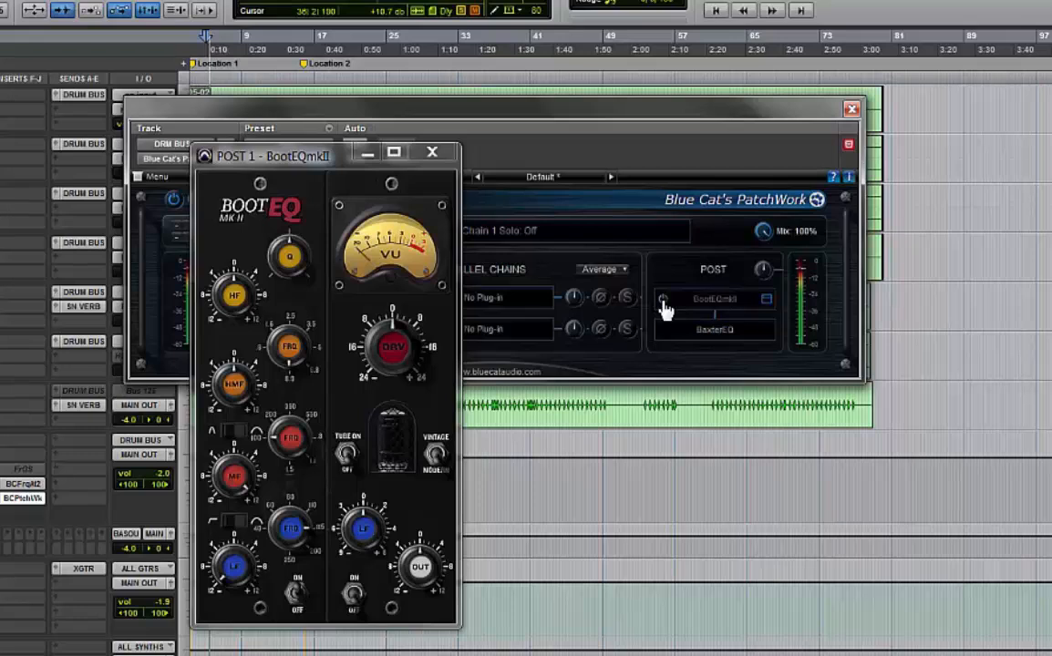
{"action": "left_click", "coordinate": [663, 302]}
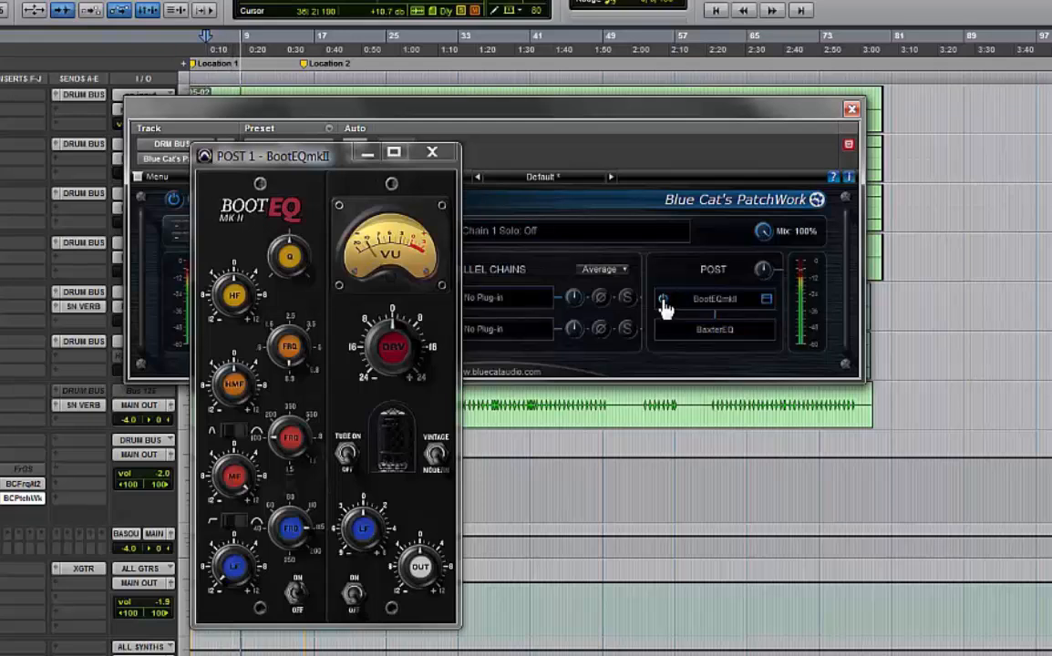
{"action": "left_click", "coordinate": [663, 301]}
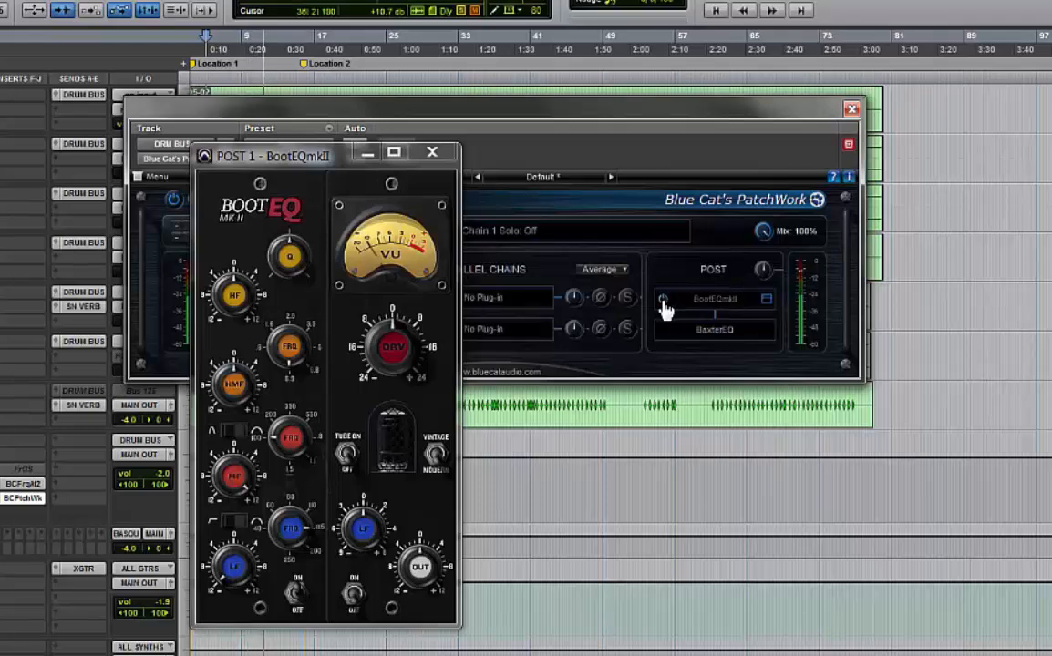
{"action": "left_click", "coordinate": [664, 302]}
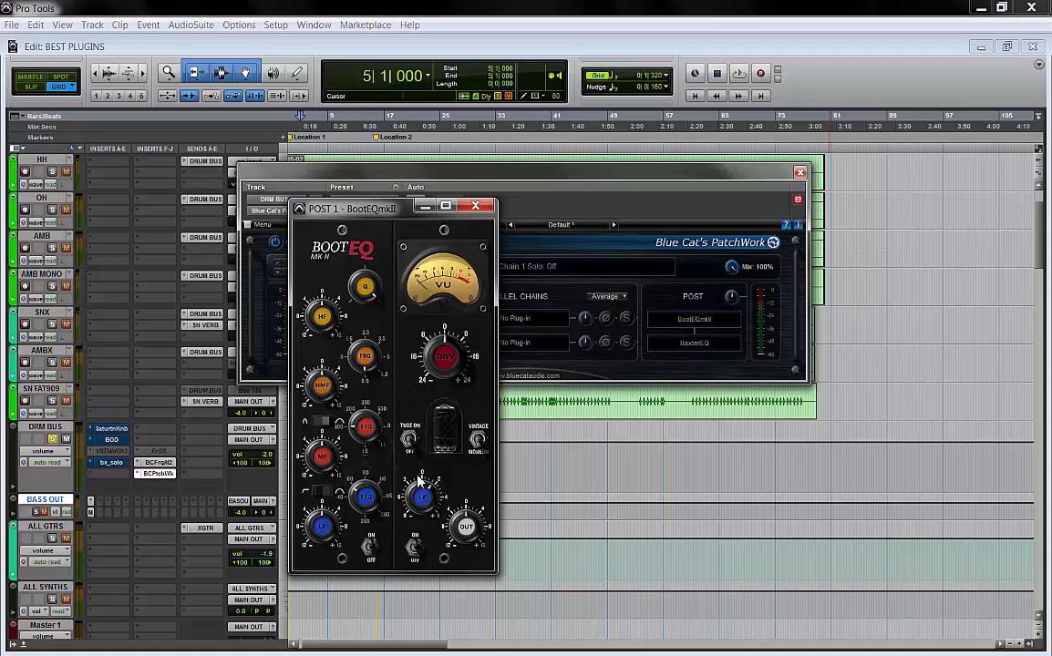
{"action": "left_click", "coordinate": [475, 207]}
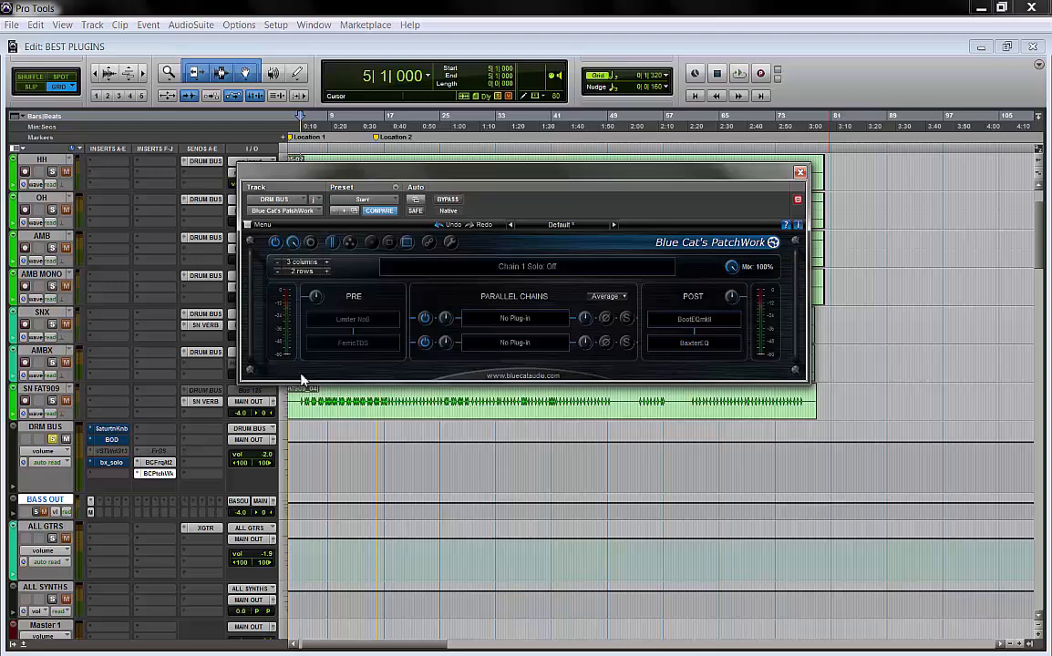
Open the BaxterEQ editor from PatchWork's second post-chain slot and switch on M/S mode
{"action": "left_click", "coordinate": [734, 345]}
{"action": "left_click_drag", "start_coordinate": [386, 171], "coordinate": [548, 386]}
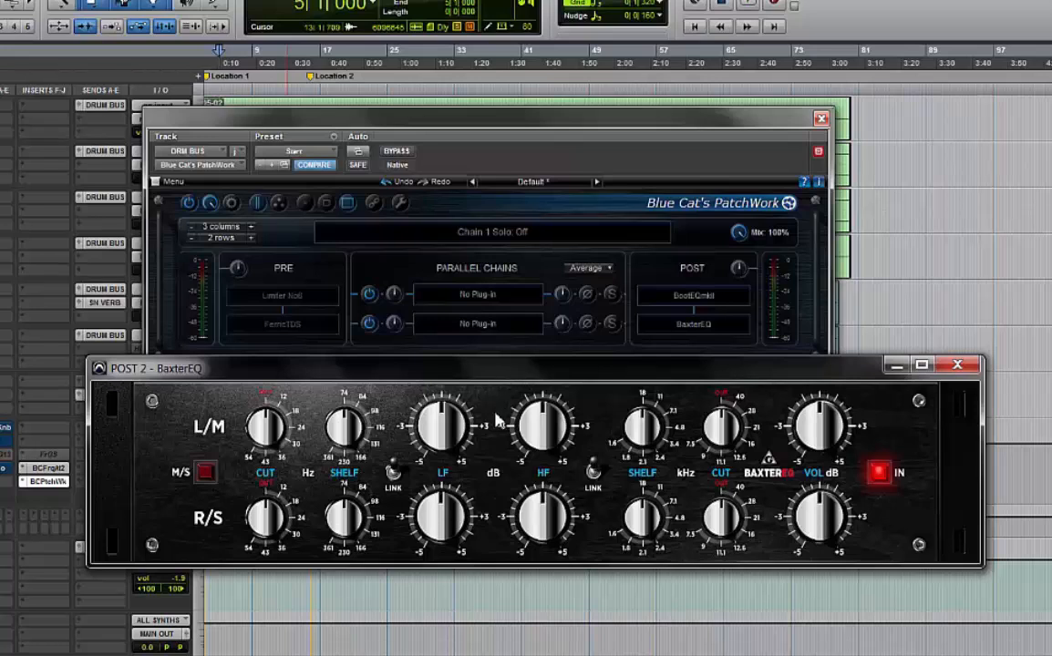
{"action": "left_click", "coordinate": [208, 474]}
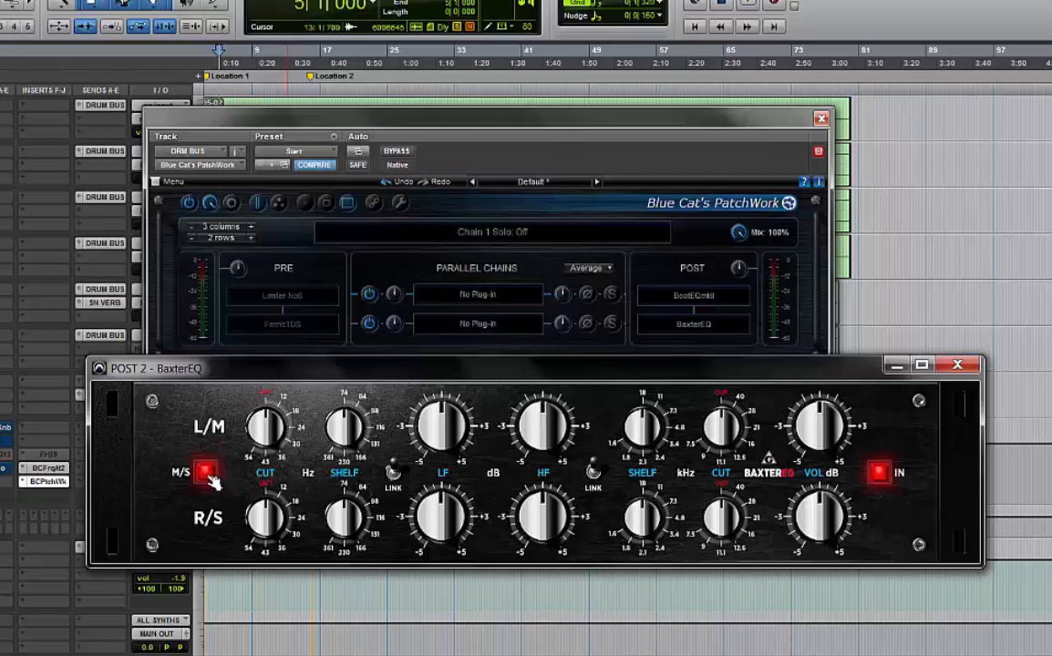
{"action": "left_click", "coordinate": [208, 474]}
Unlink BaxterEQ's channels and turn the low Cut knobs on both the mid and side channels
{"action": "left_click", "coordinate": [394, 470]}
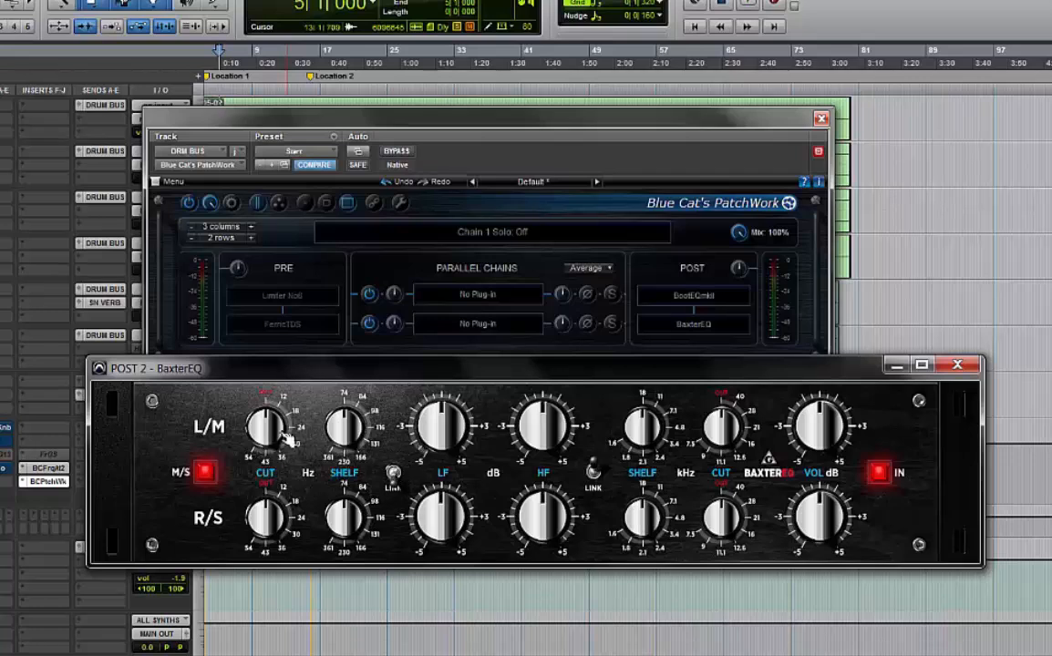
{"action": "left_click_drag", "start_coordinate": [268, 441], "coordinate": [308, 128]}
{"action": "left_click_drag", "start_coordinate": [282, 543], "coordinate": [250, 235]}
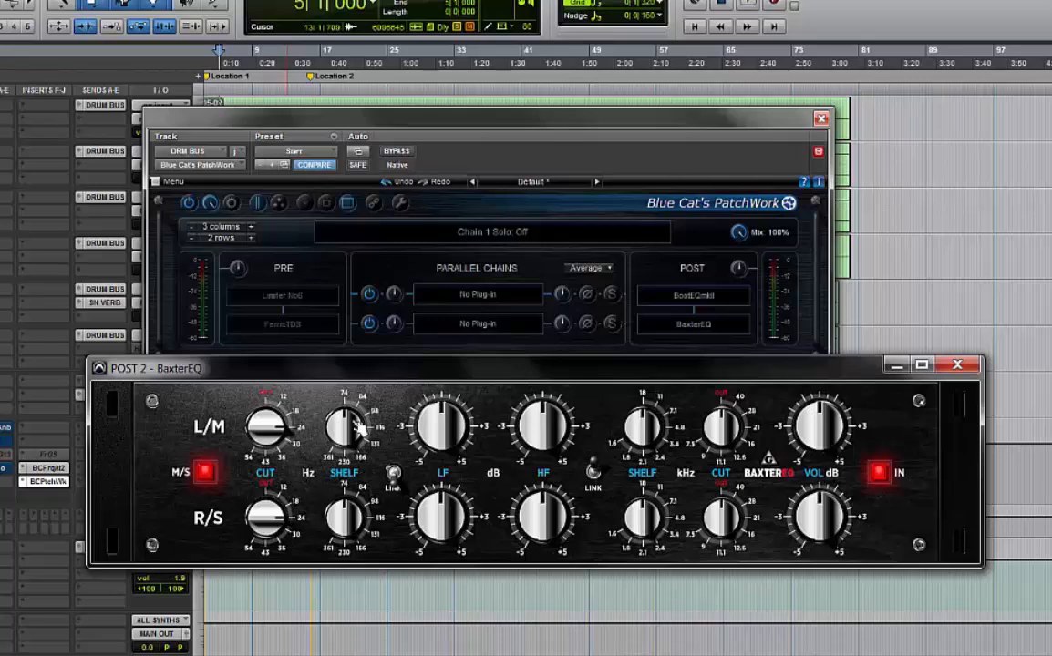
Turn BaxterEQ's mid low Shelf frequency up and raise the high Cut and HF gain knobs
{"action": "mouse_move", "coordinate": [352, 405]}
{"action": "left_mouse_down"}
{"action": "mouse_move", "coordinate": [323, 286]}
{"action": "mouse_move", "coordinate": [335, 453]}
{"action": "mouse_move", "coordinate": [324, 483]}
{"action": "mouse_move", "coordinate": [362, 392]}
{"action": "left_mouse_up"}
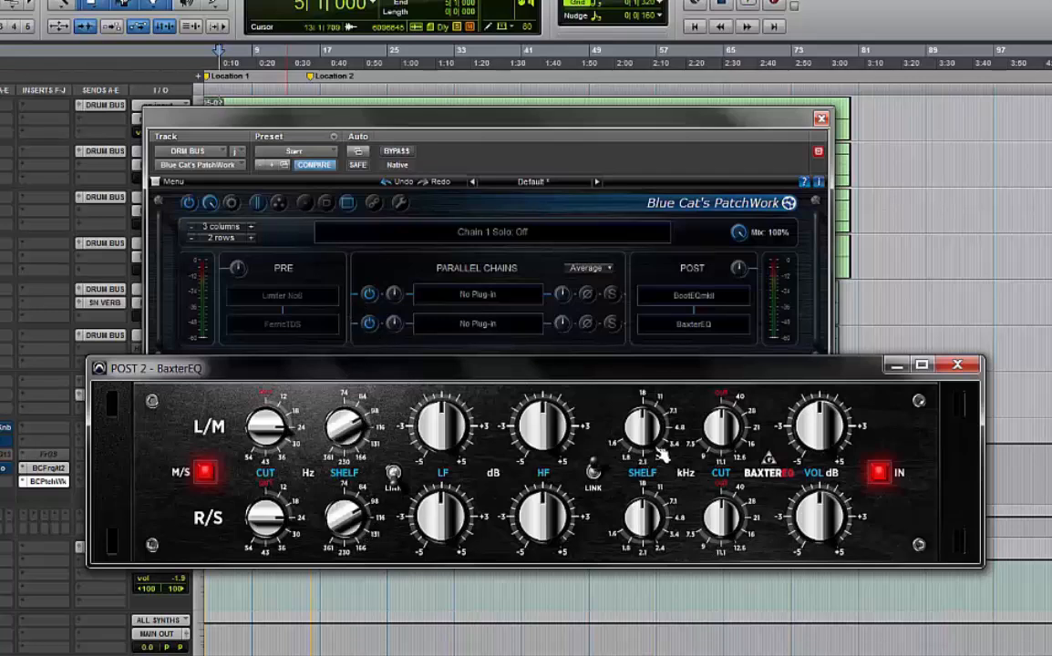
{"action": "left_click_drag", "start_coordinate": [736, 430], "coordinate": [739, 169]}
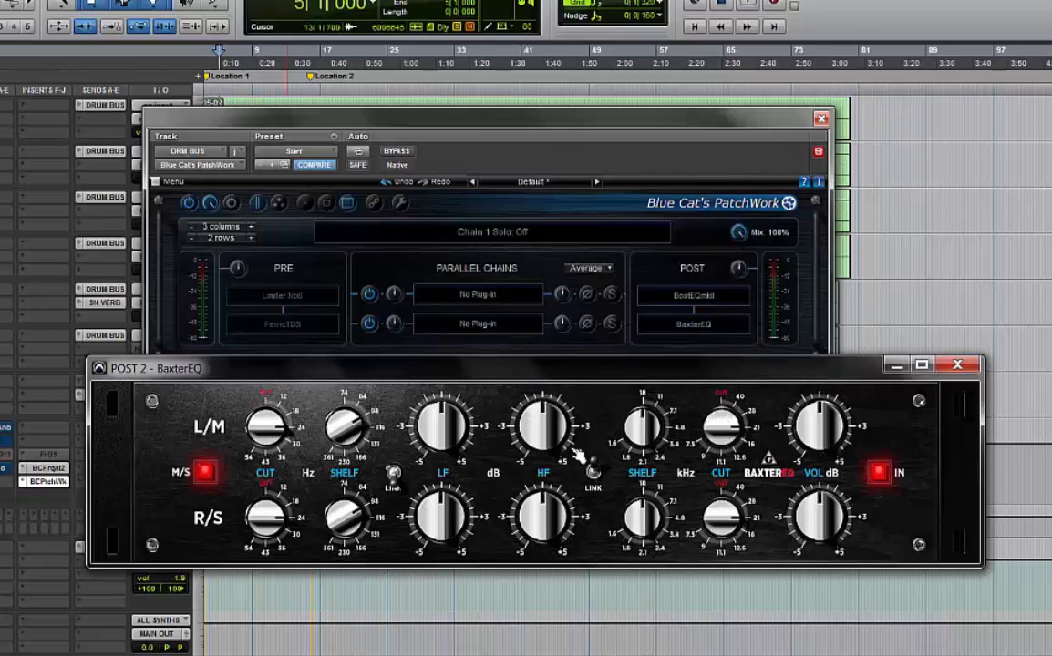
{"action": "left_click_drag", "start_coordinate": [548, 392], "coordinate": [549, 309]}
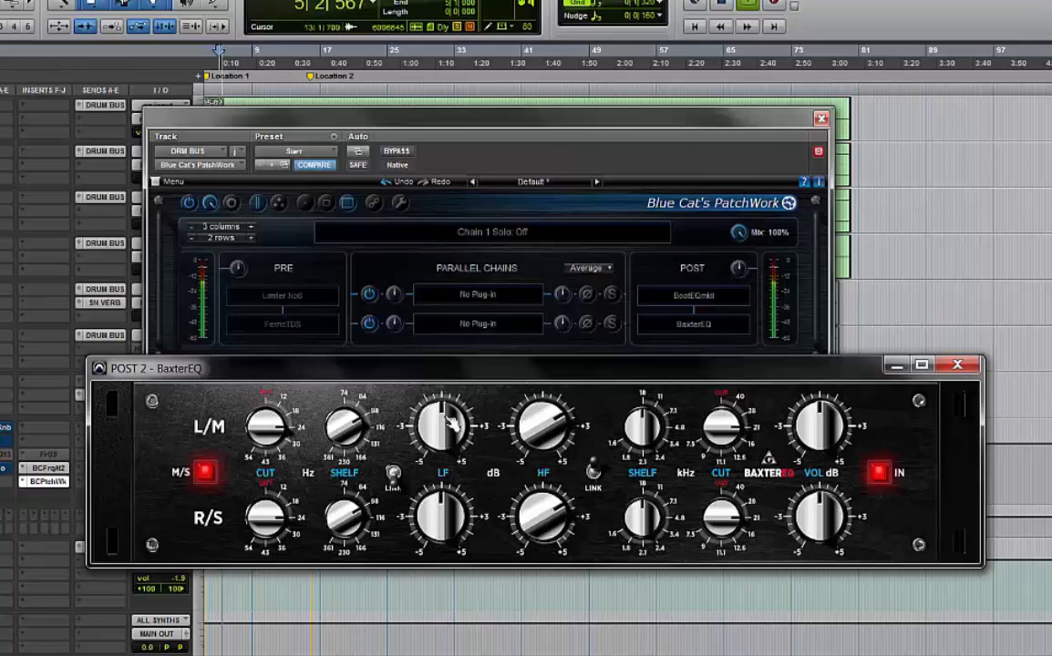
Boost the LF gain on both the mid and side channels and relink the low section
{"action": "left_click_drag", "start_coordinate": [452, 423], "coordinate": [449, 345]}
{"action": "left_click_drag", "start_coordinate": [455, 530], "coordinate": [453, 411]}
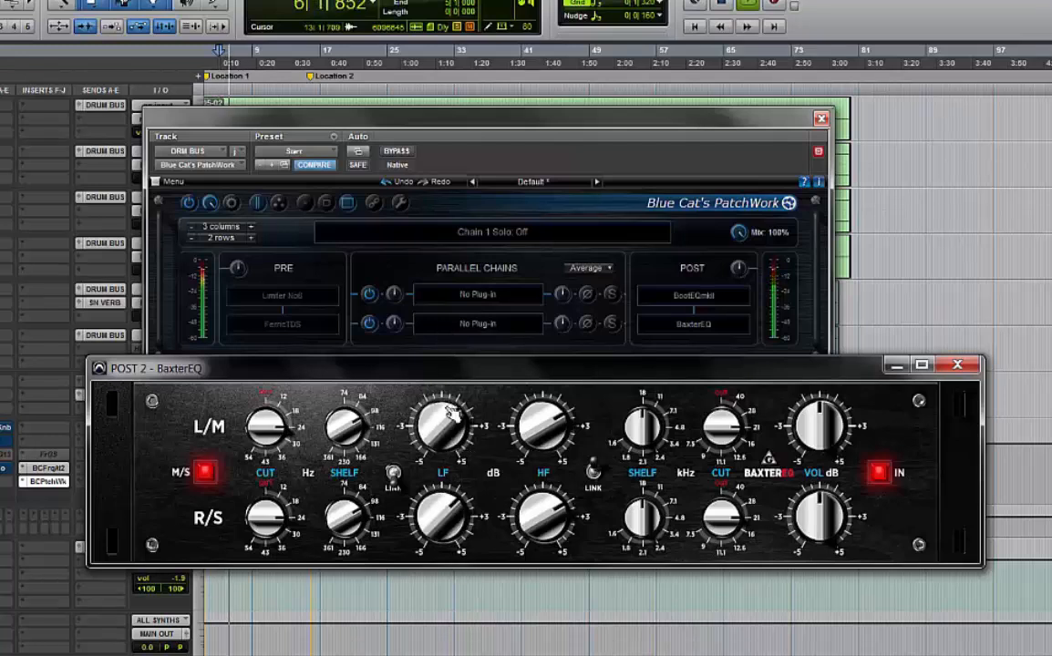
{"action": "left_click", "coordinate": [392, 474]}
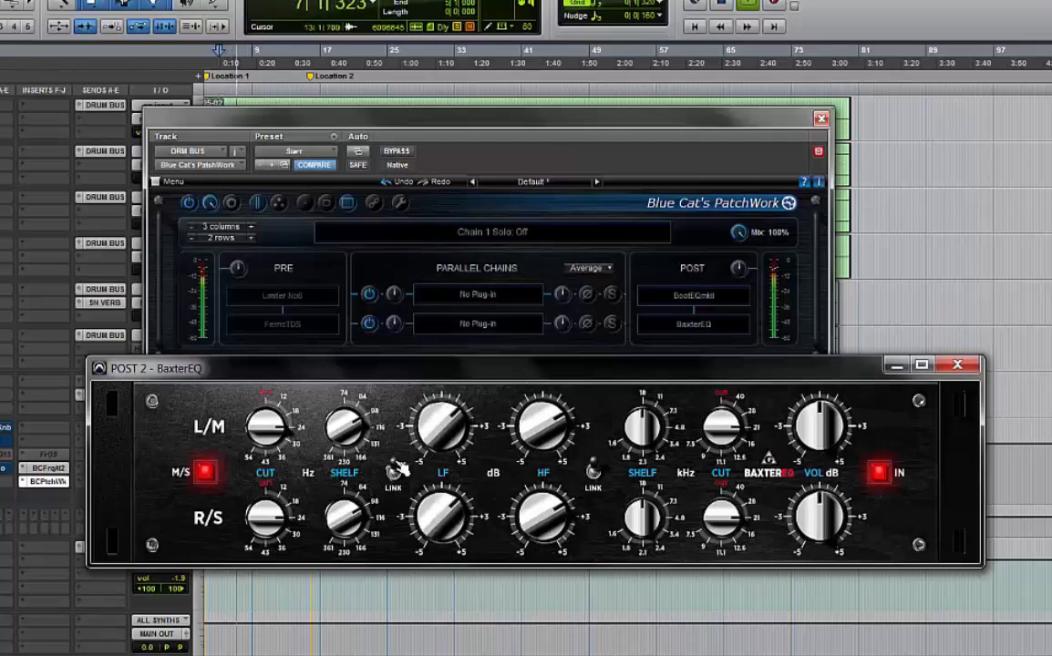
Bypass BaxterEQ, raise the mid HF gain, and switch the EQ back in for comparison
{"action": "left_click", "coordinate": [879, 473]}
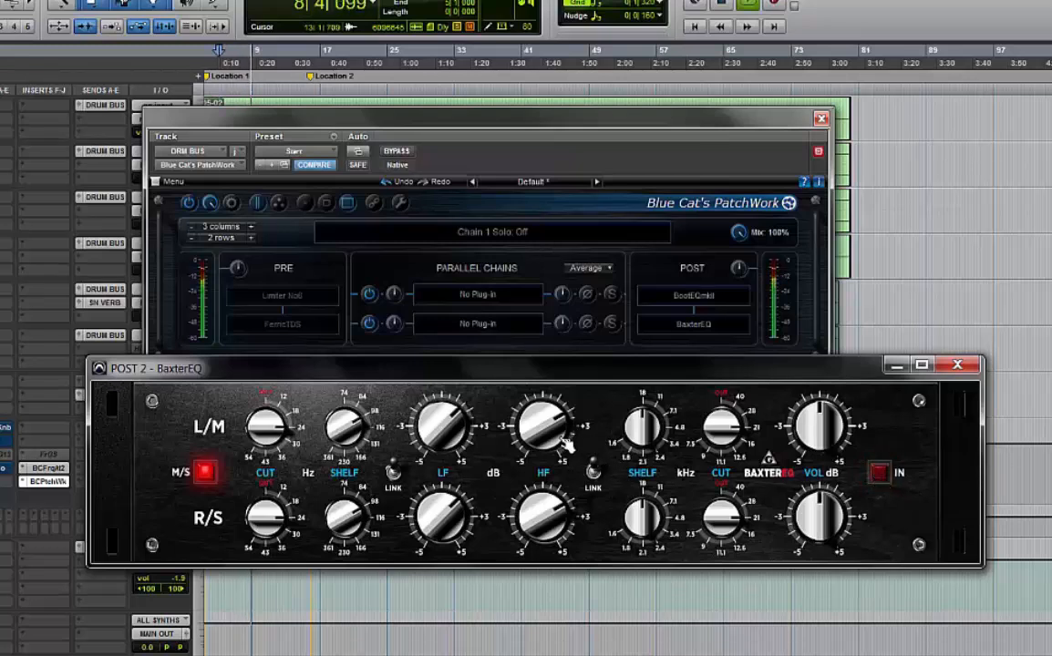
{"action": "left_click_drag", "start_coordinate": [526, 411], "coordinate": [526, 329]}
{"action": "left_click", "coordinate": [880, 475]}
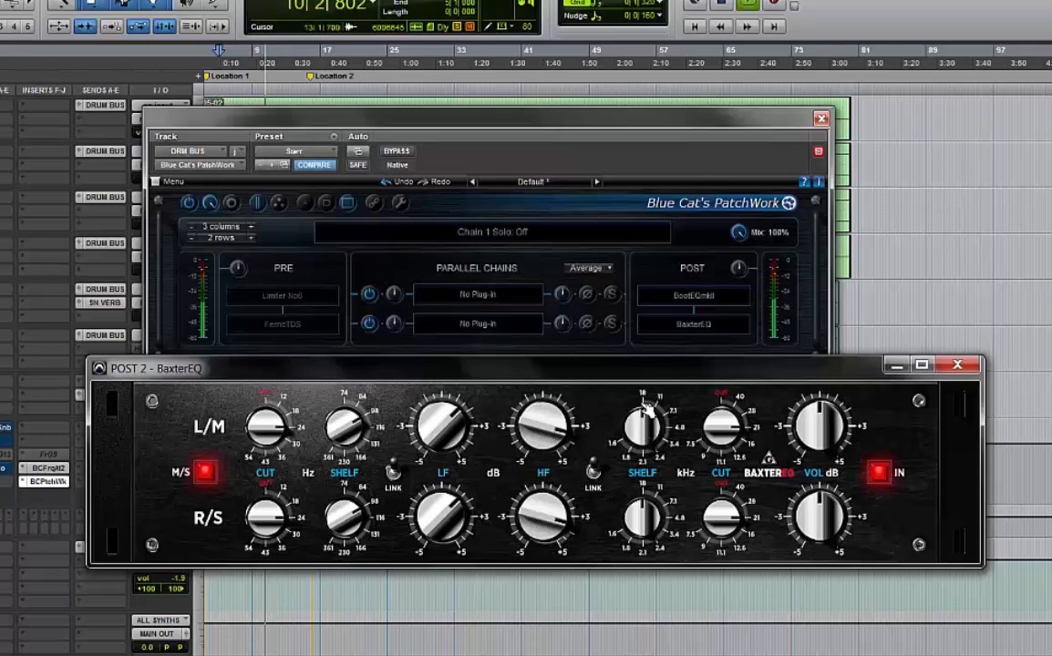
Raise the high Shelf frequency, unlink the high section, and adjust the side Cut, mid HF and side VOL knobs
{"action": "left_click_drag", "start_coordinate": [647, 415], "coordinate": [627, 88]}
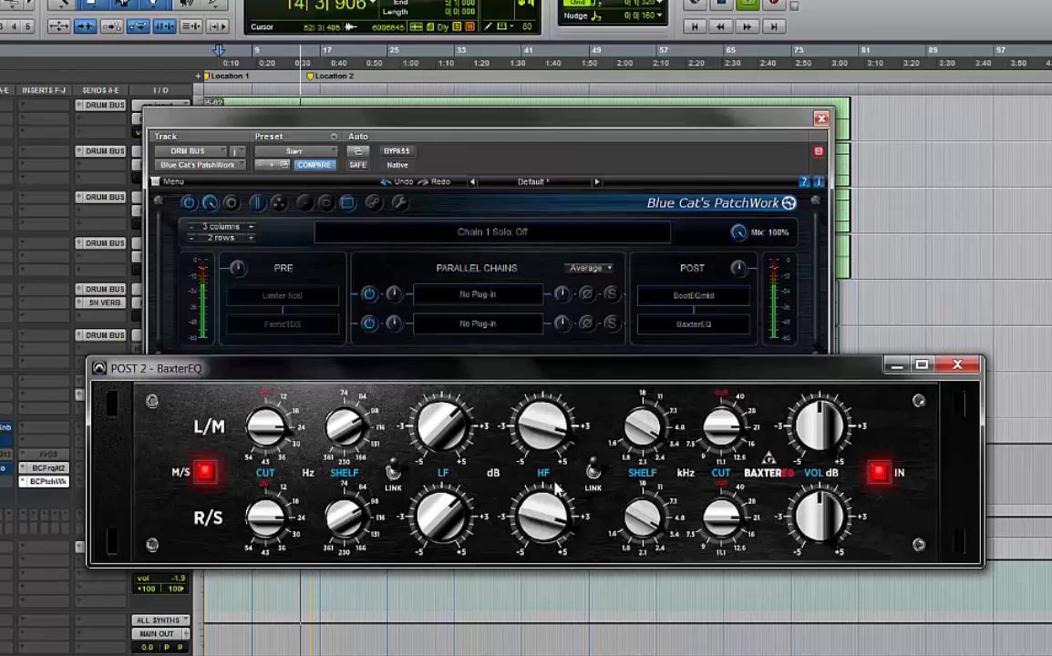
{"action": "left_click", "coordinate": [592, 471]}
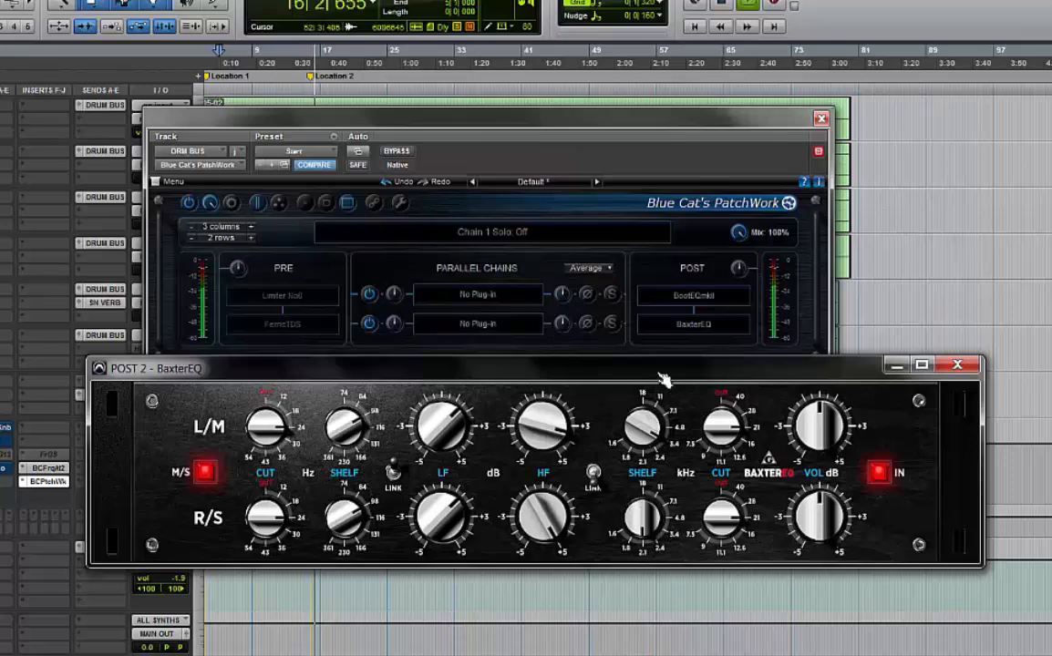
{"action": "left_click_drag", "start_coordinate": [720, 516], "coordinate": [741, 617]}
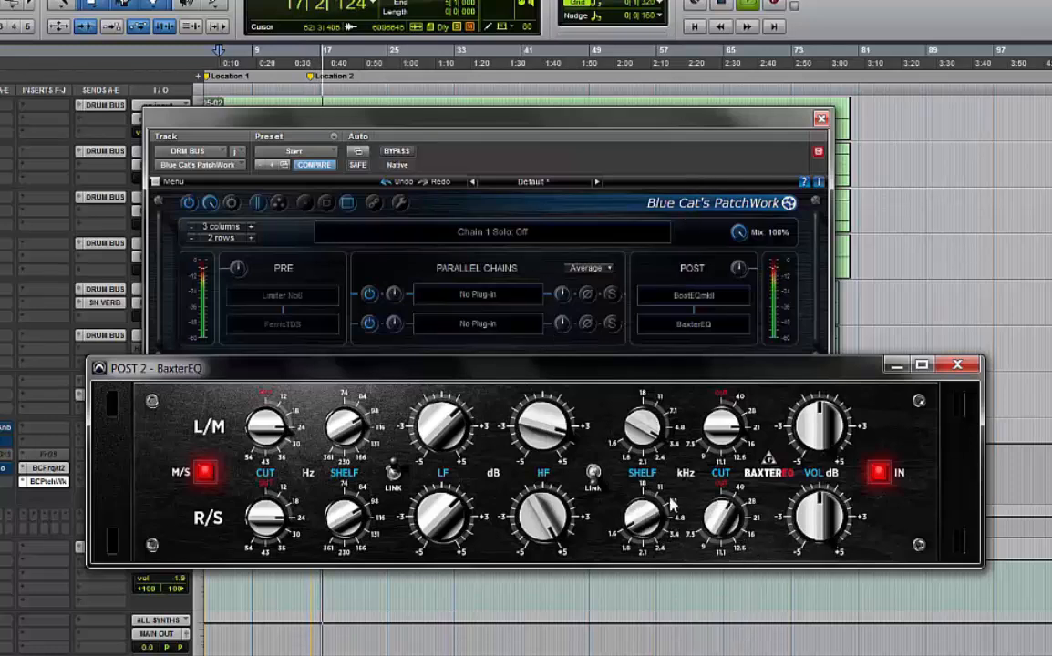
{"action": "left_click_drag", "start_coordinate": [507, 395], "coordinate": [501, 416]}
{"action": "left_click_drag", "start_coordinate": [809, 522], "coordinate": [740, 474]}
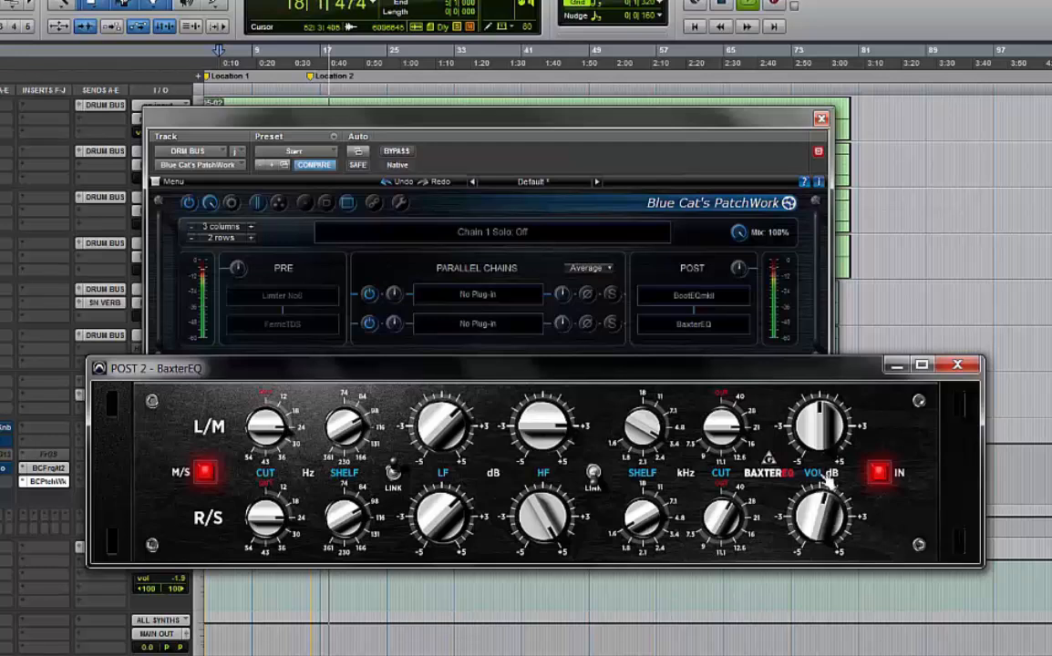
Toggle BaxterEQ's IN switch during playback to compare, and close the BaxterEQ editor
{"action": "left_click", "coordinate": [877, 475]}
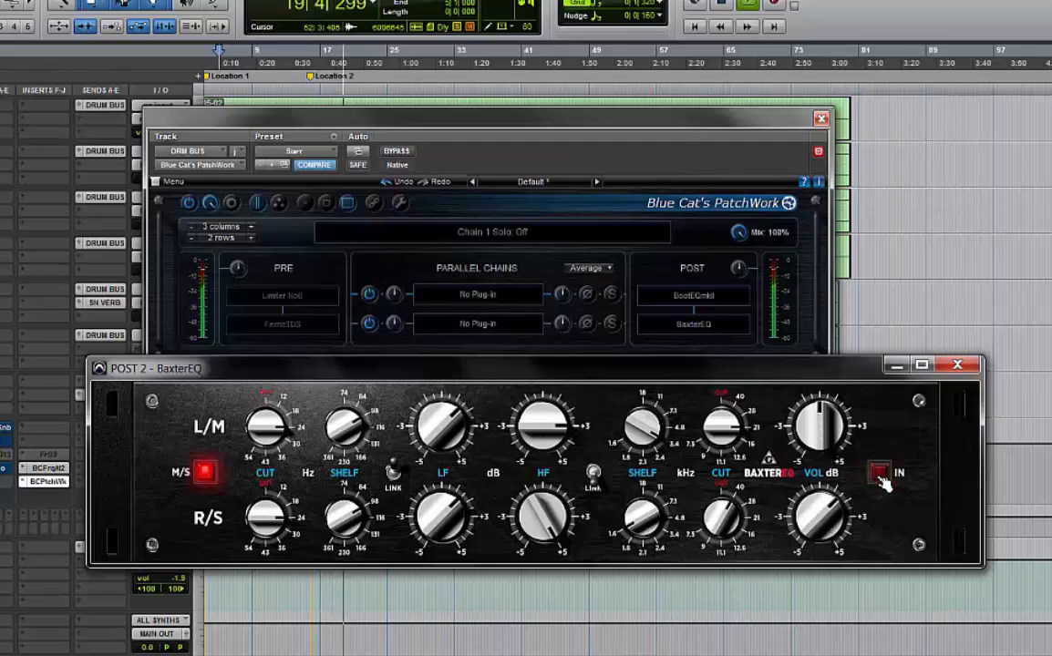
{"action": "left_click", "coordinate": [879, 476]}
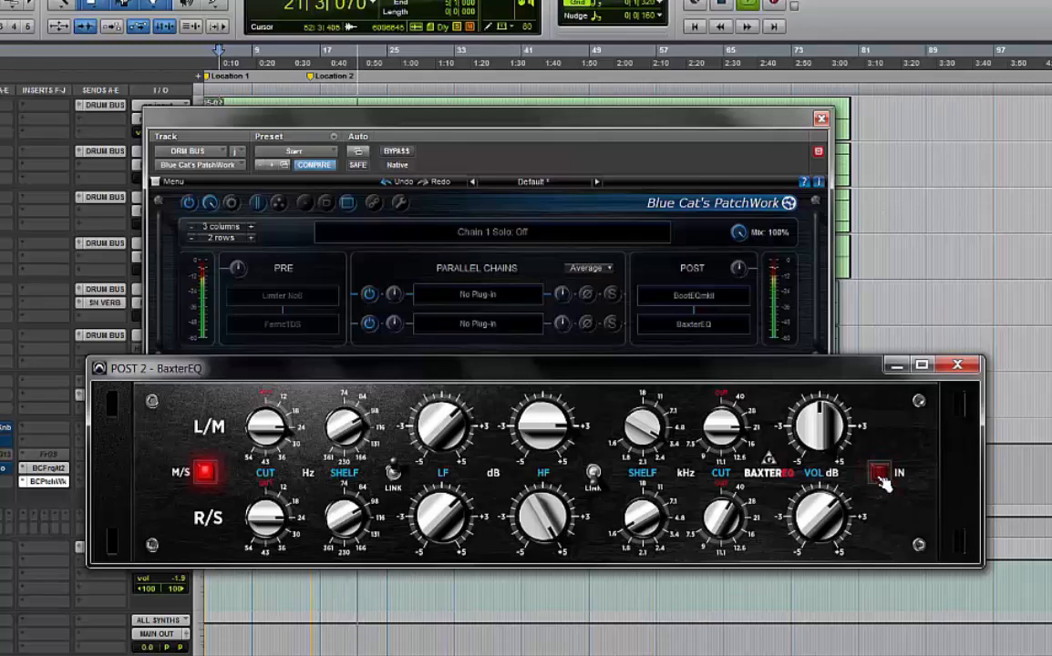
{"action": "left_click", "coordinate": [879, 475]}
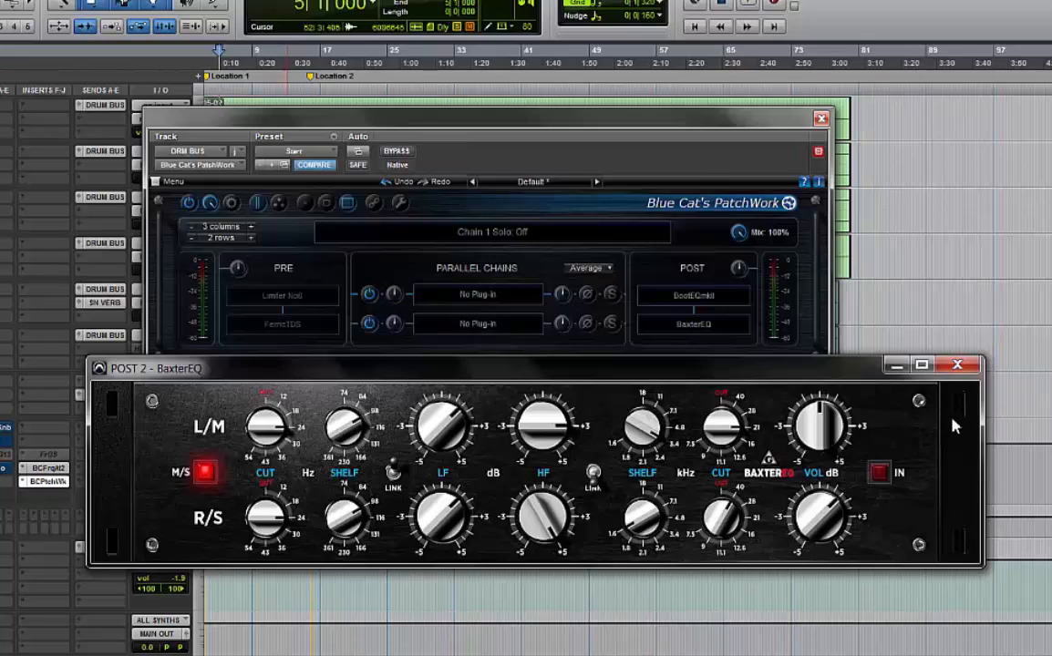
{"action": "left_click", "coordinate": [959, 367]}
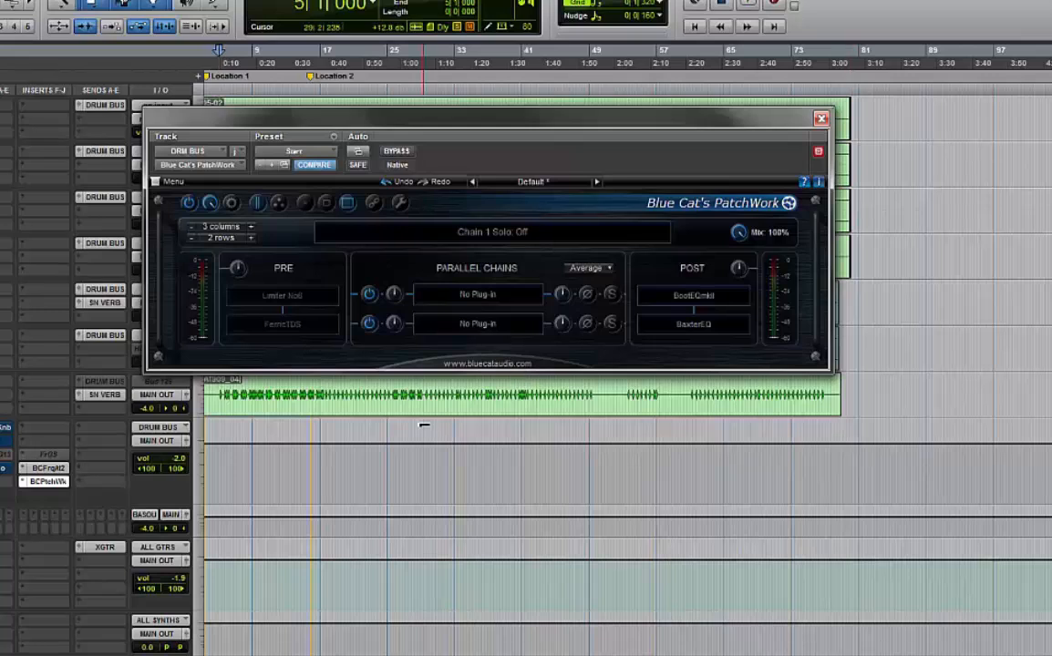